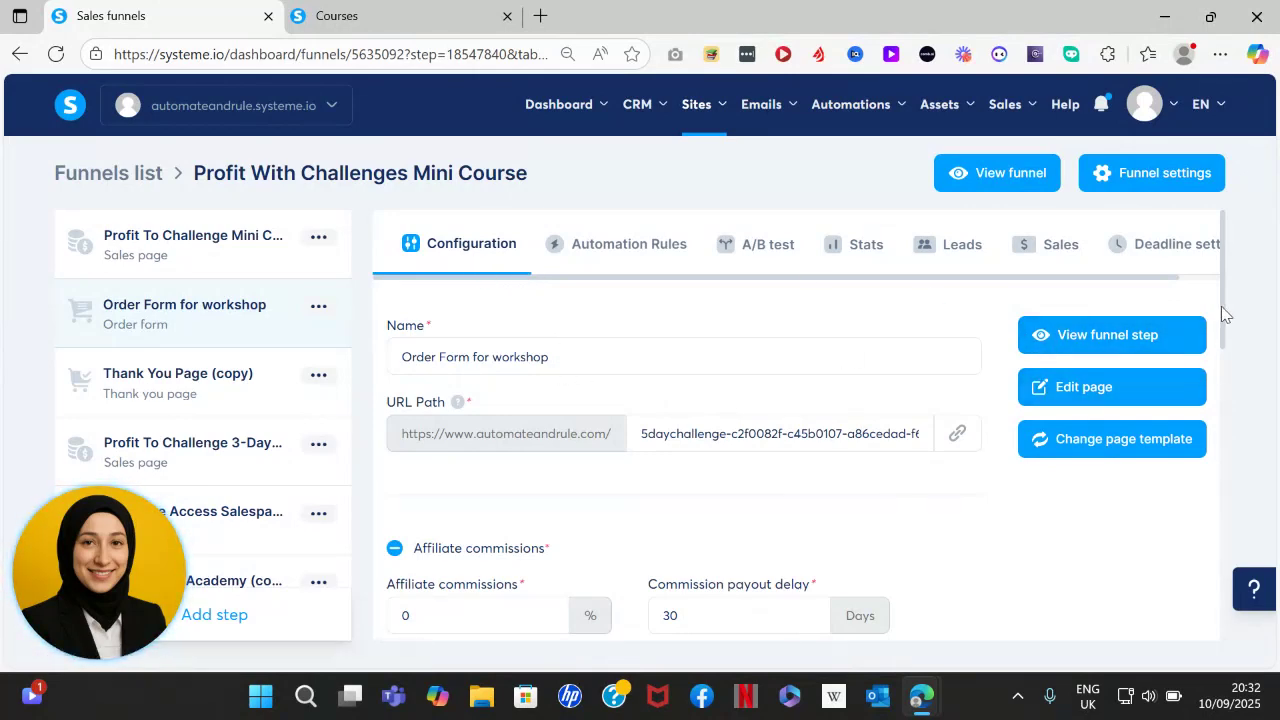
- Start editing the order form's Run Profitable Challenges Mini-Course digital product and add a new resource entry
drag(1222, 314, 1262, 458)
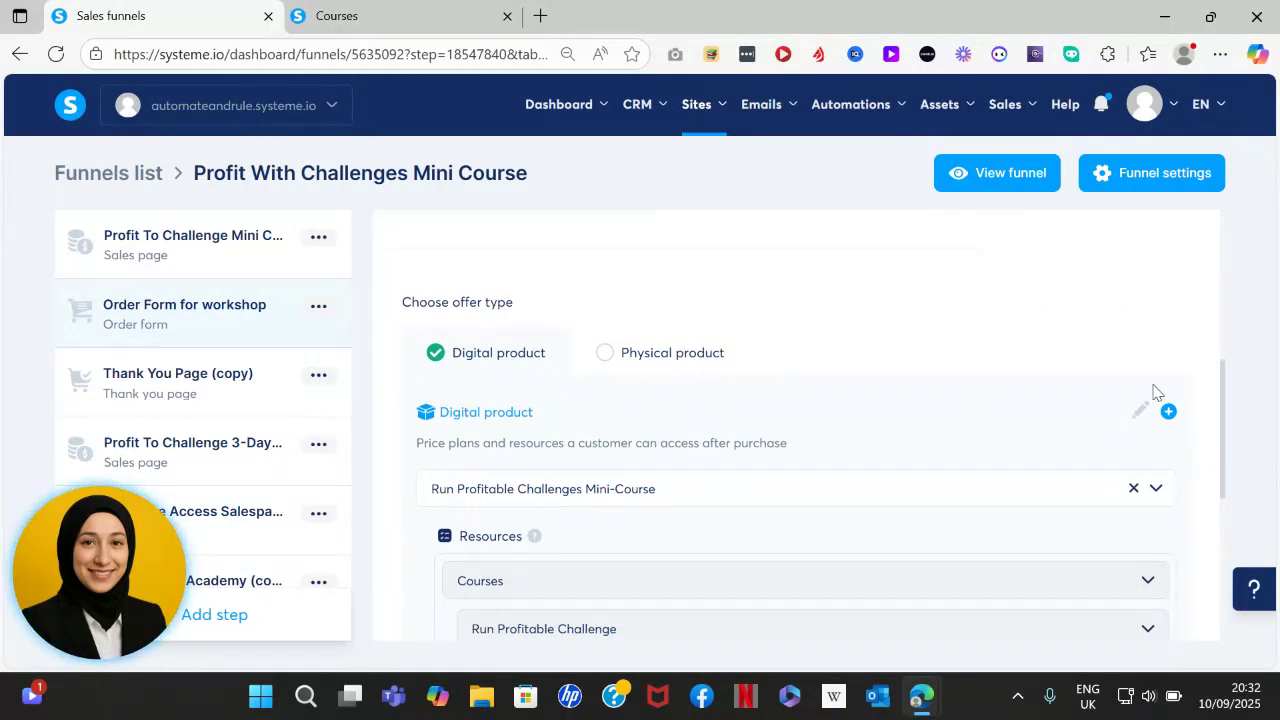
drag(1221, 407, 1232, 466)
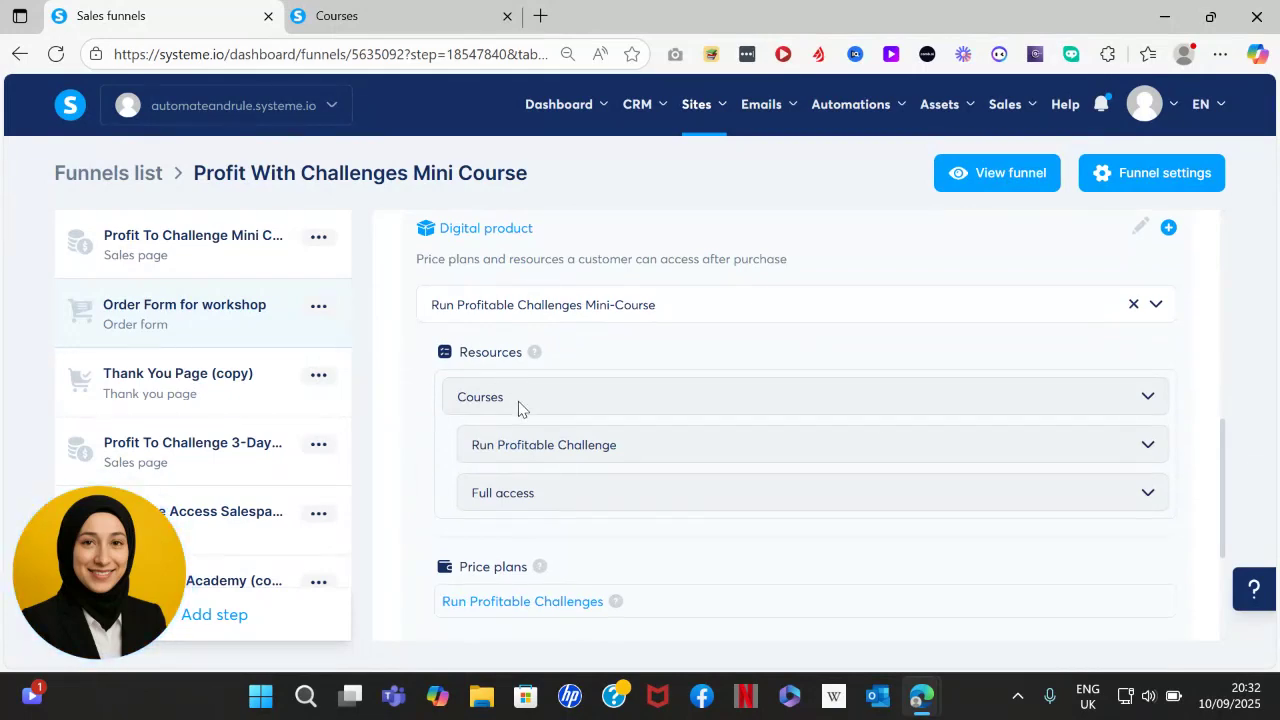
click(1142, 234)
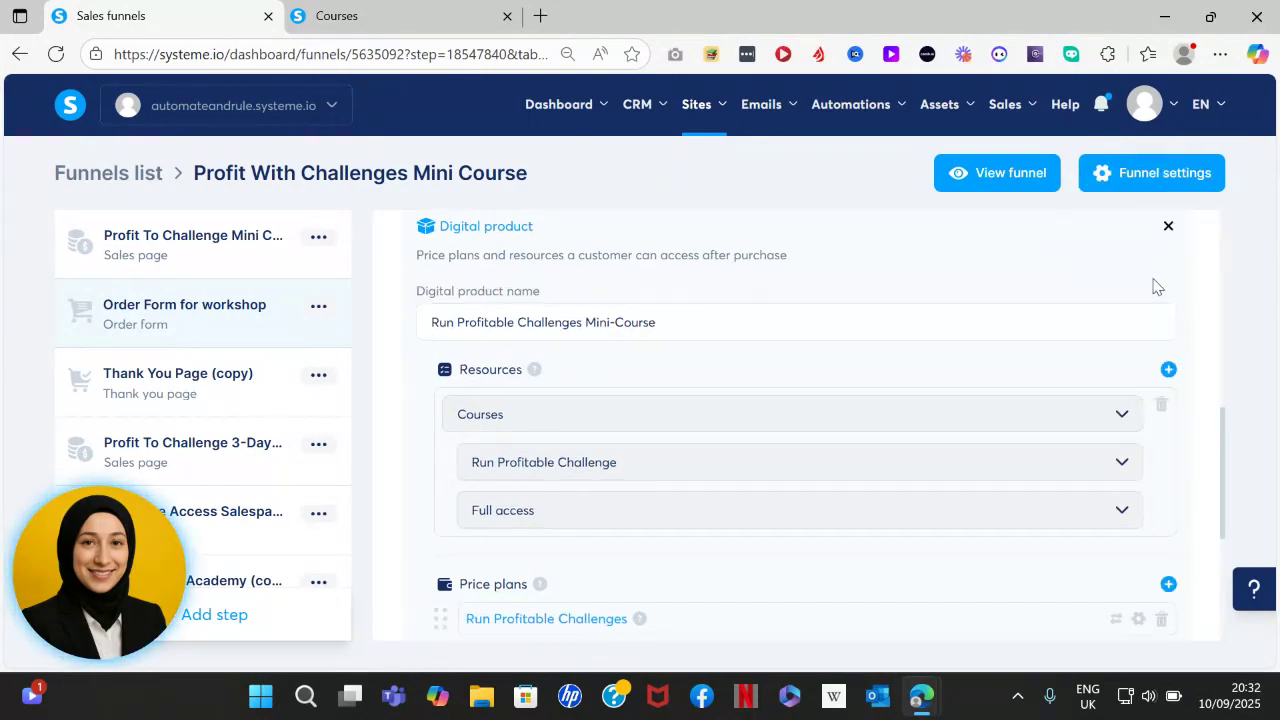
click(1168, 370)
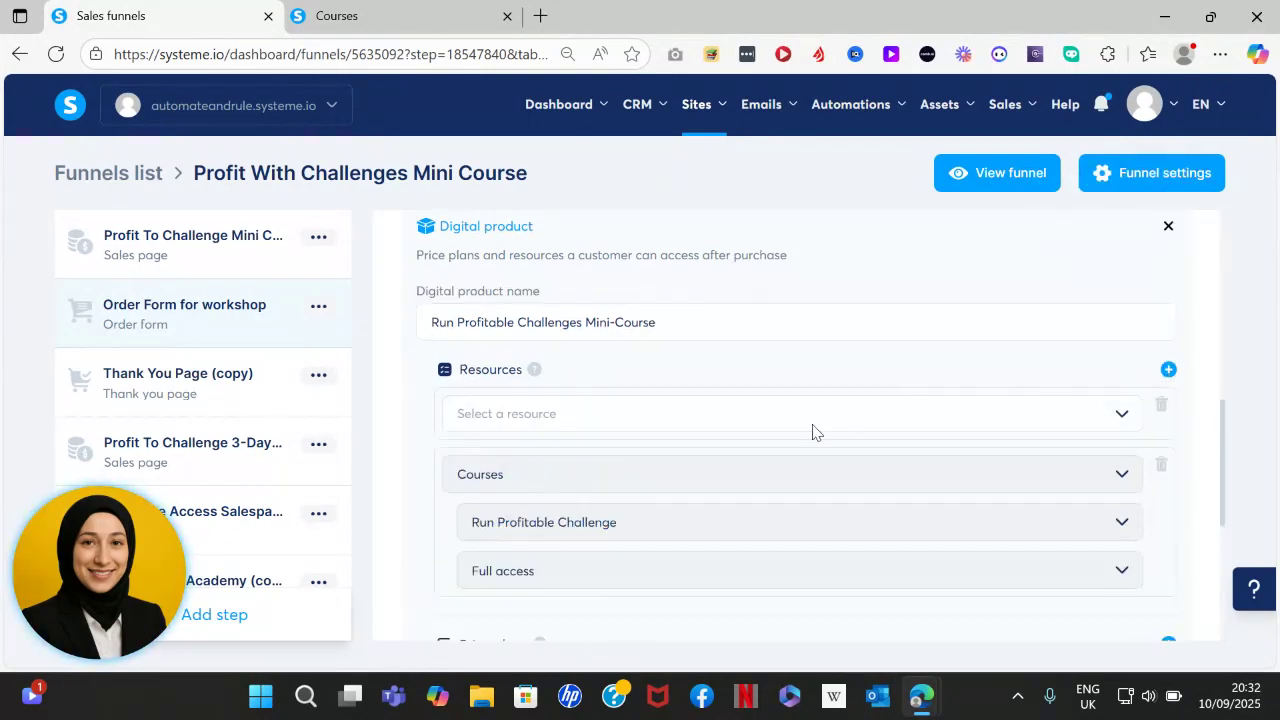
- Set the new resource's type to Courses and choose the Profit With Challenges Workshop course
click(333, 12)
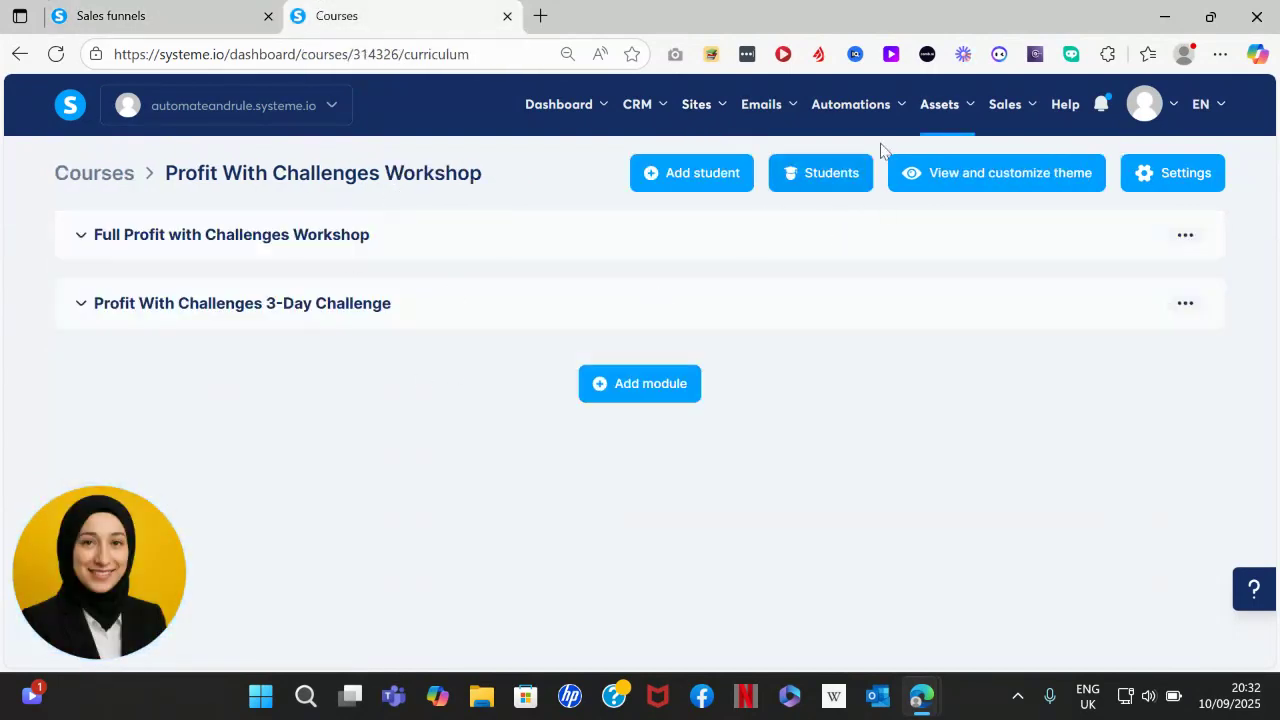
mouse_move(951, 129)
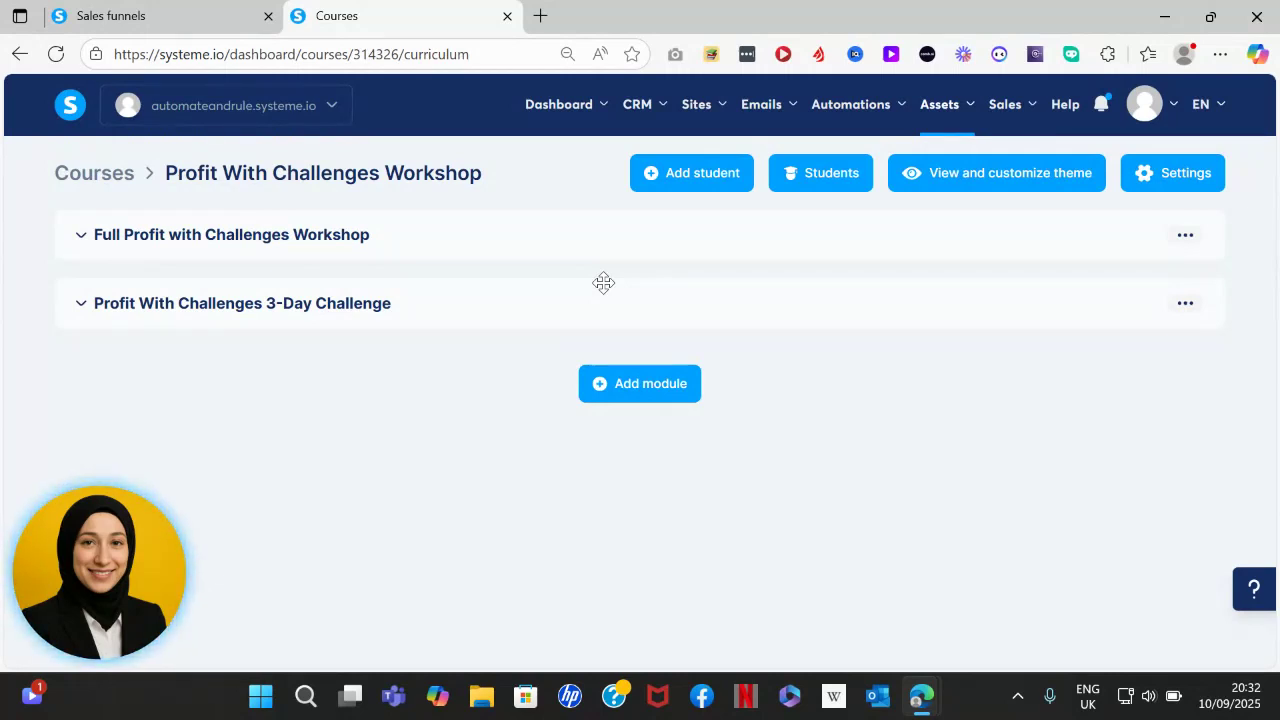
click(225, 12)
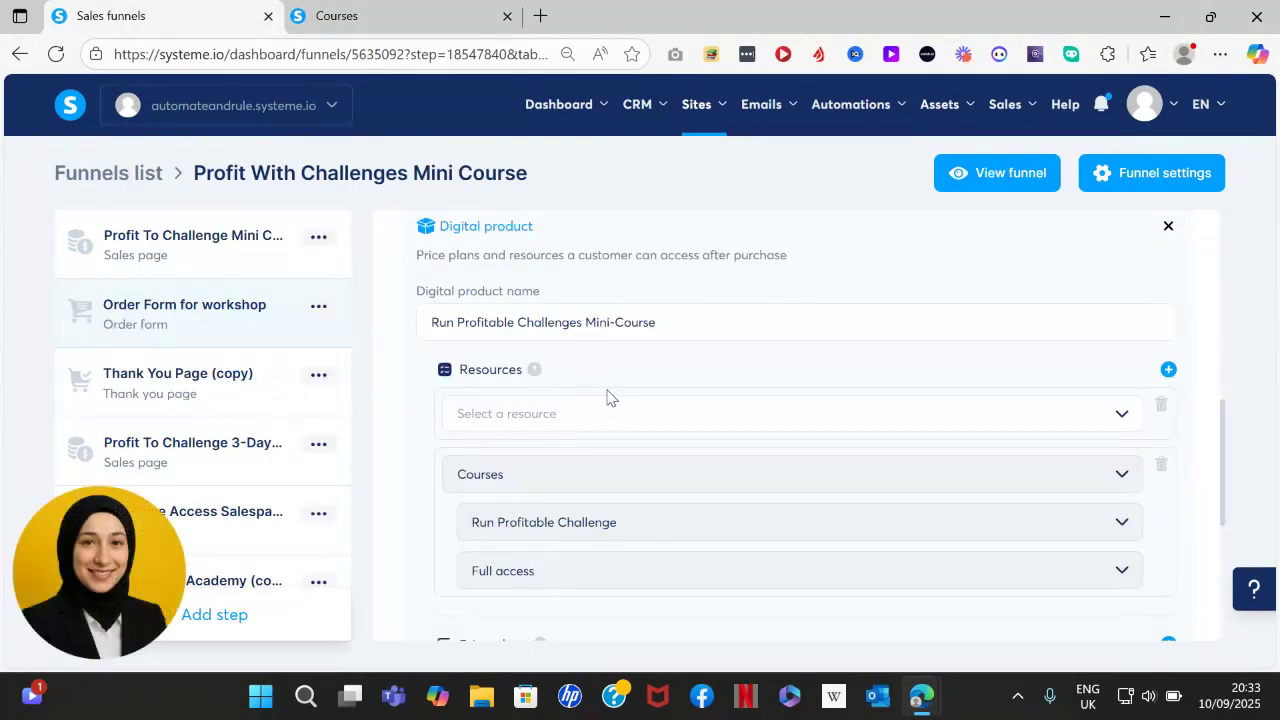
click(547, 425)
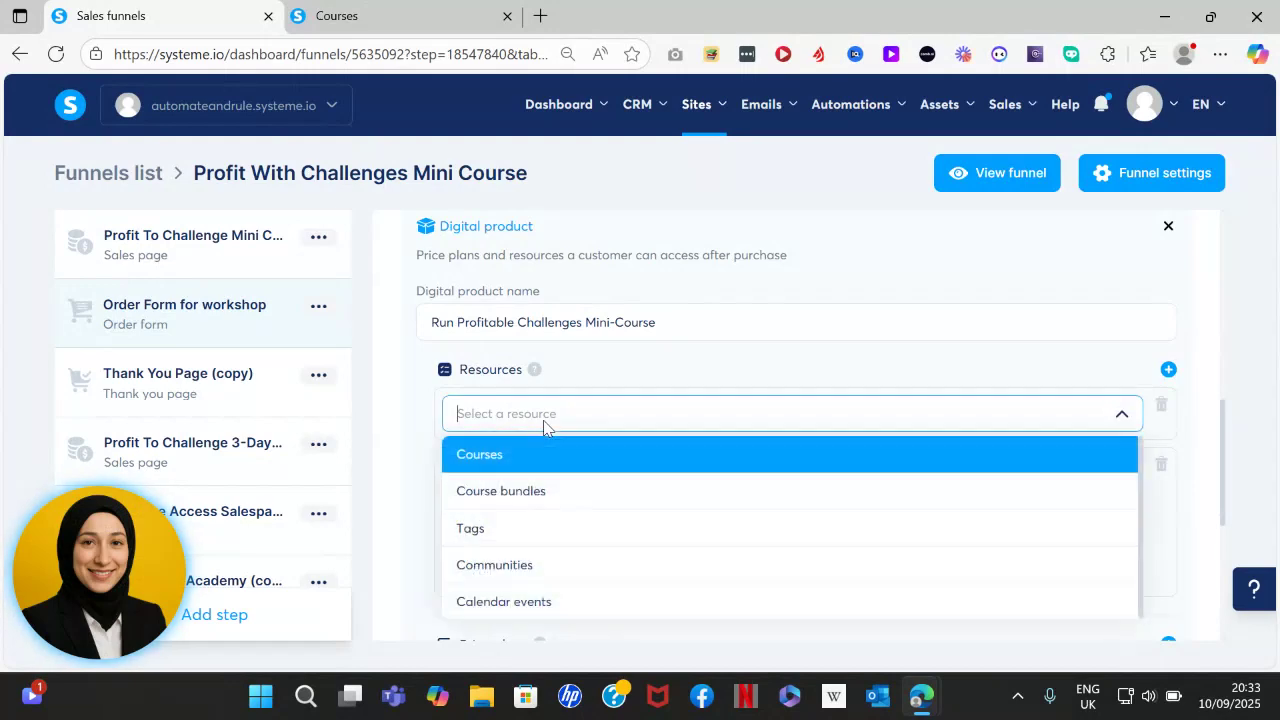
click(550, 461)
click(565, 468)
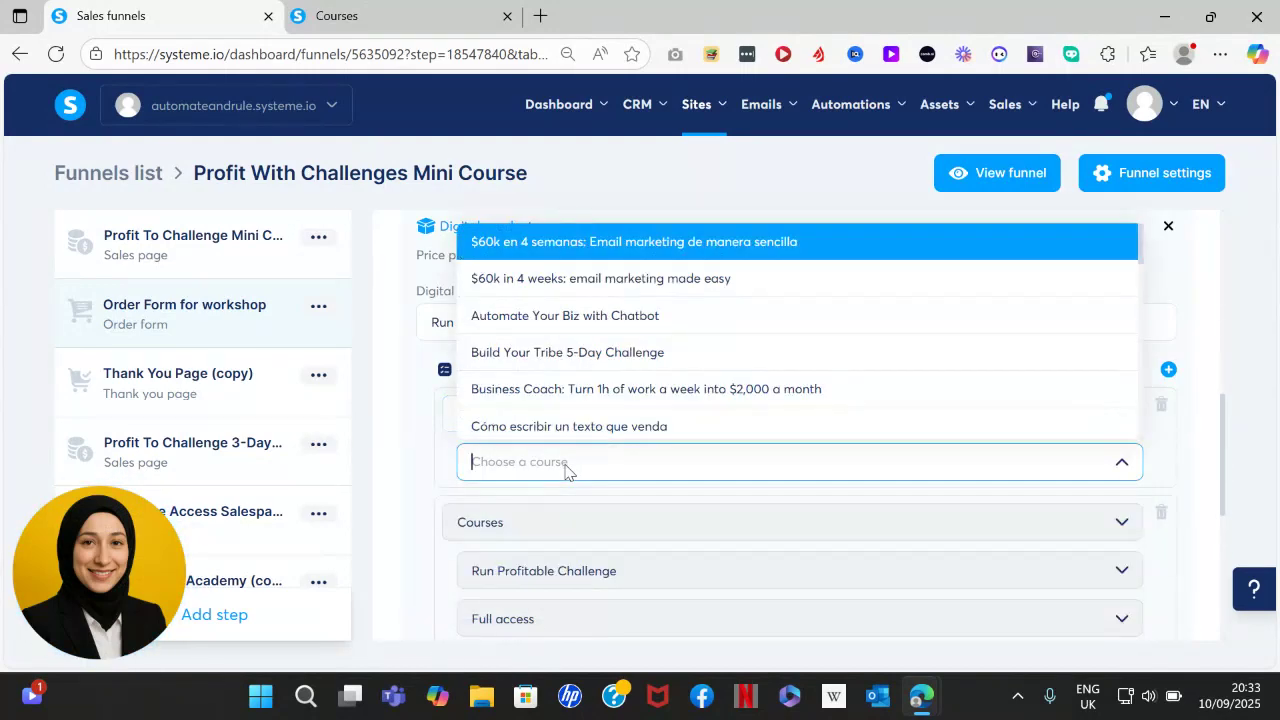
text(profi)
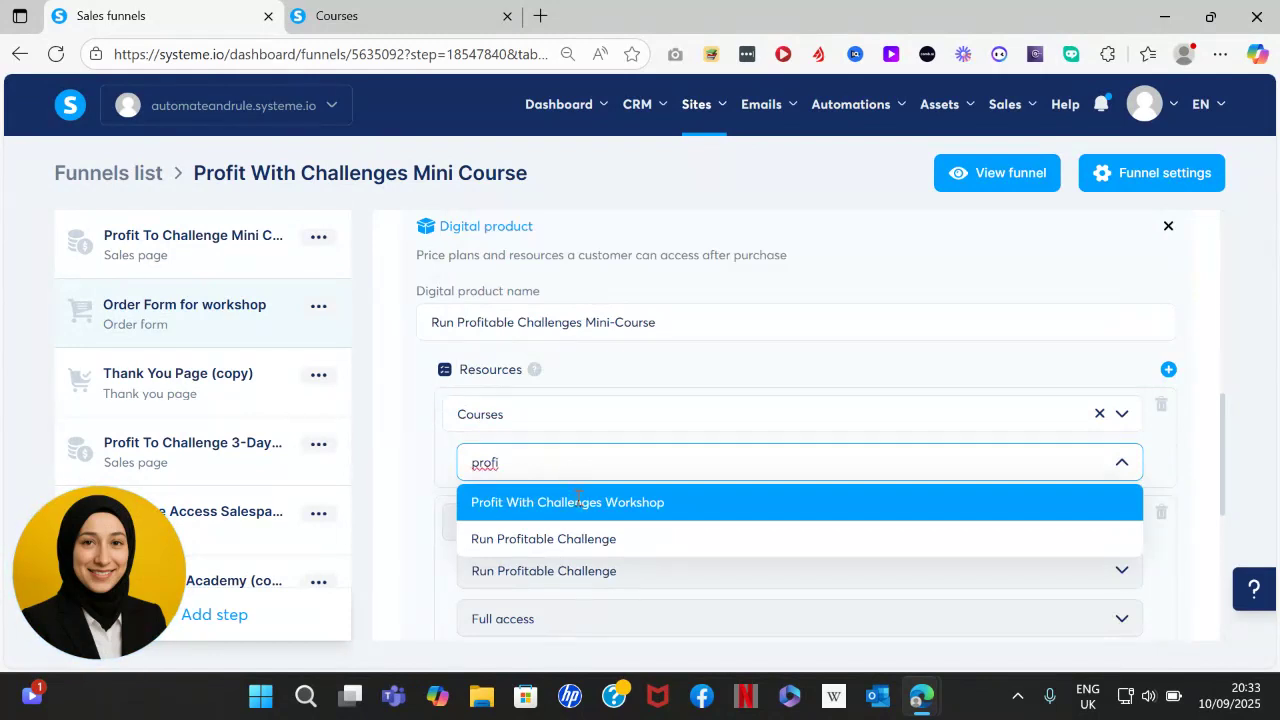
click(593, 502)
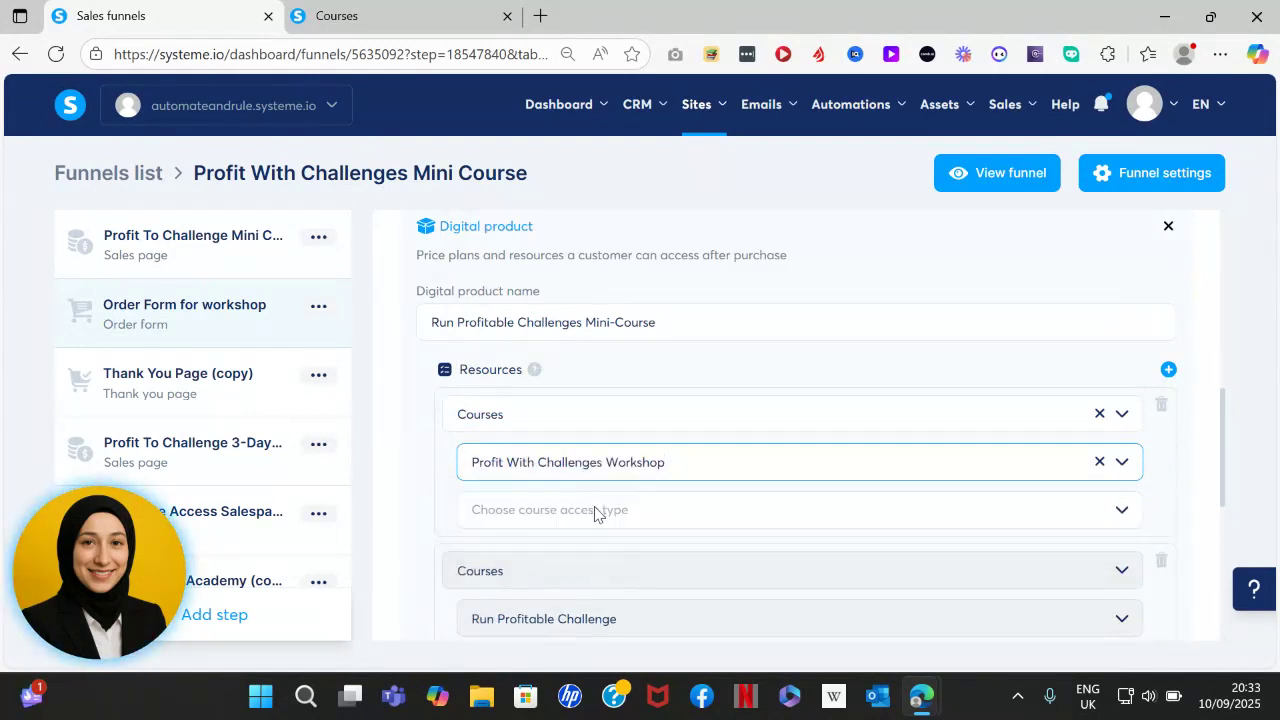
- Give the workshop course Drip content access and grant access on the specific date 18 September 2025
click(596, 510)
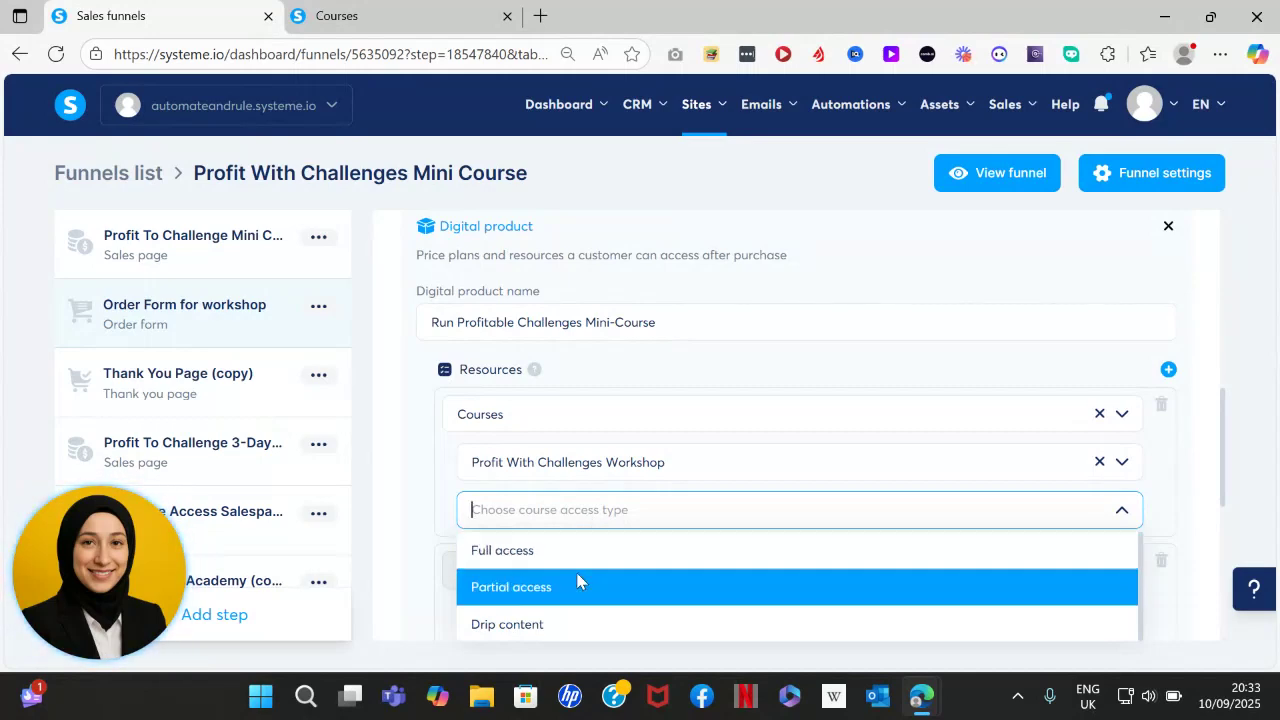
click(541, 624)
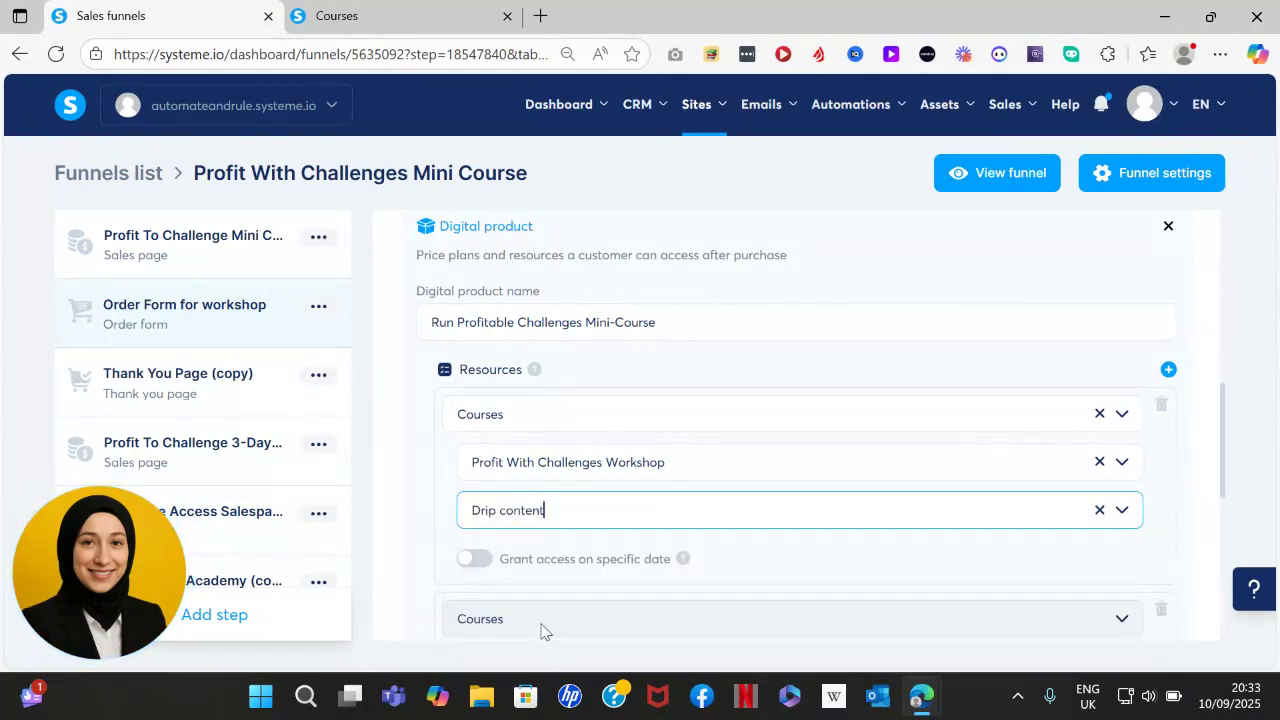
click(476, 560)
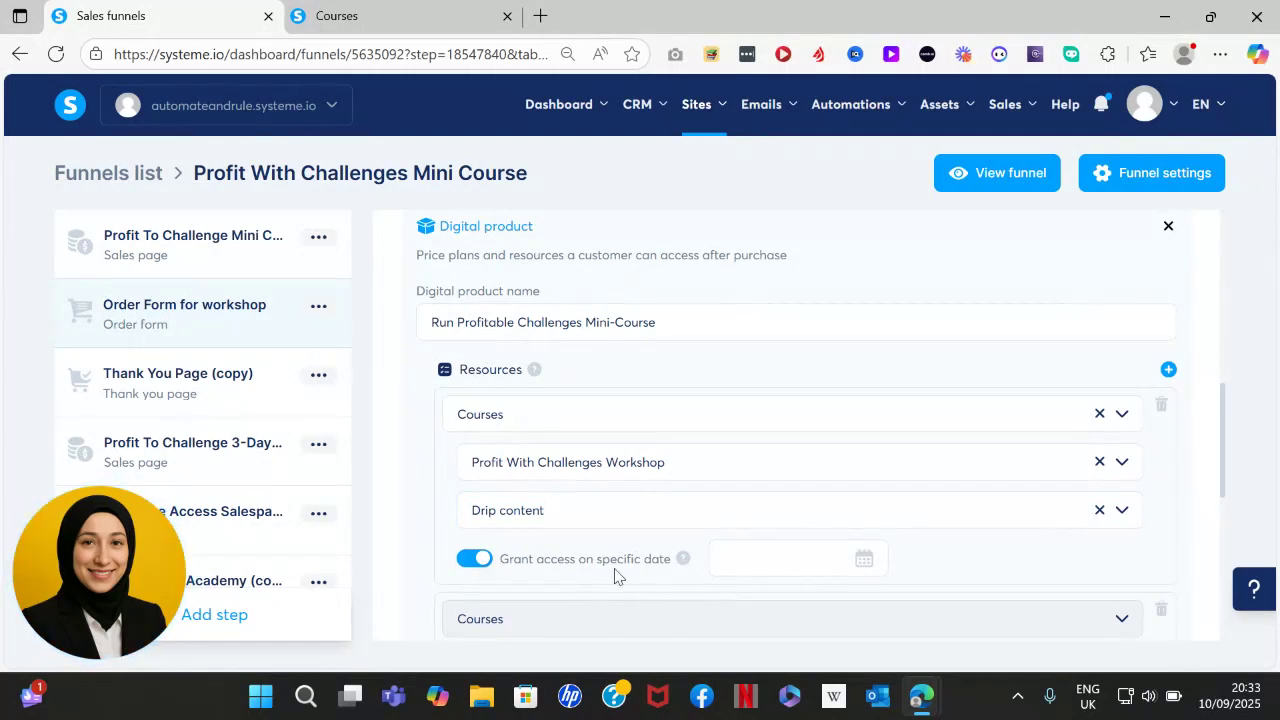
click(760, 570)
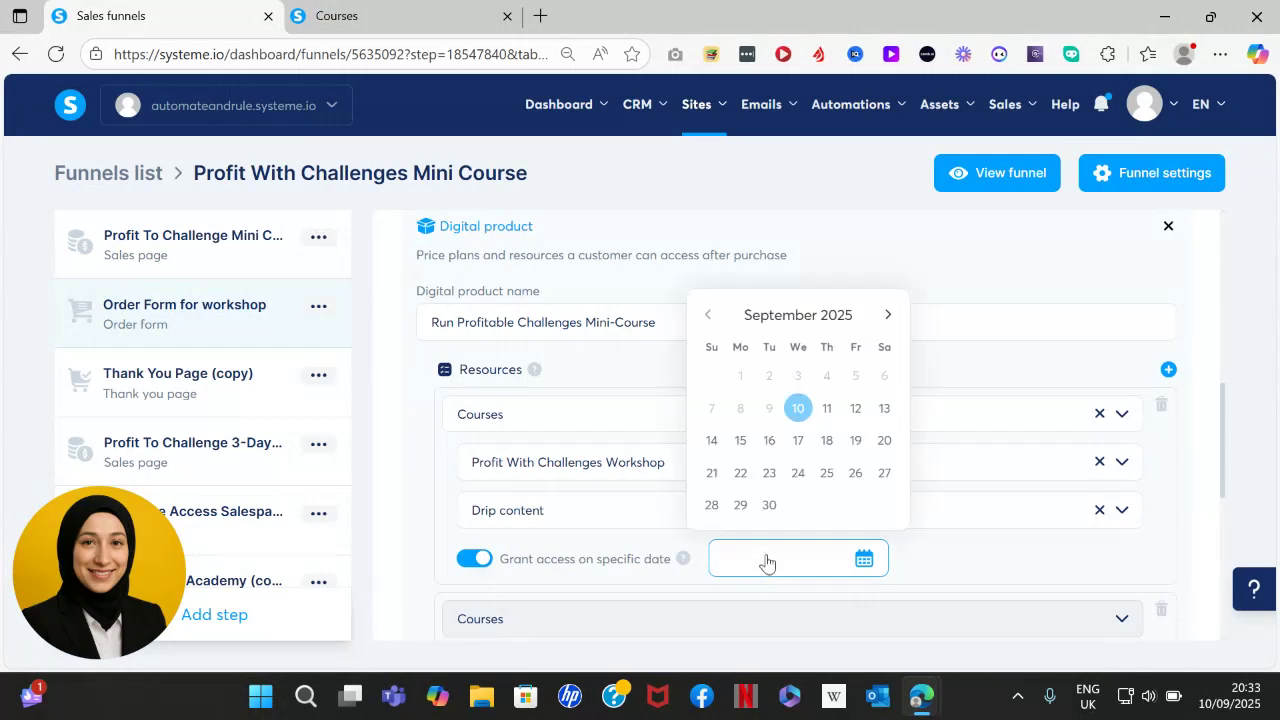
click(827, 441)
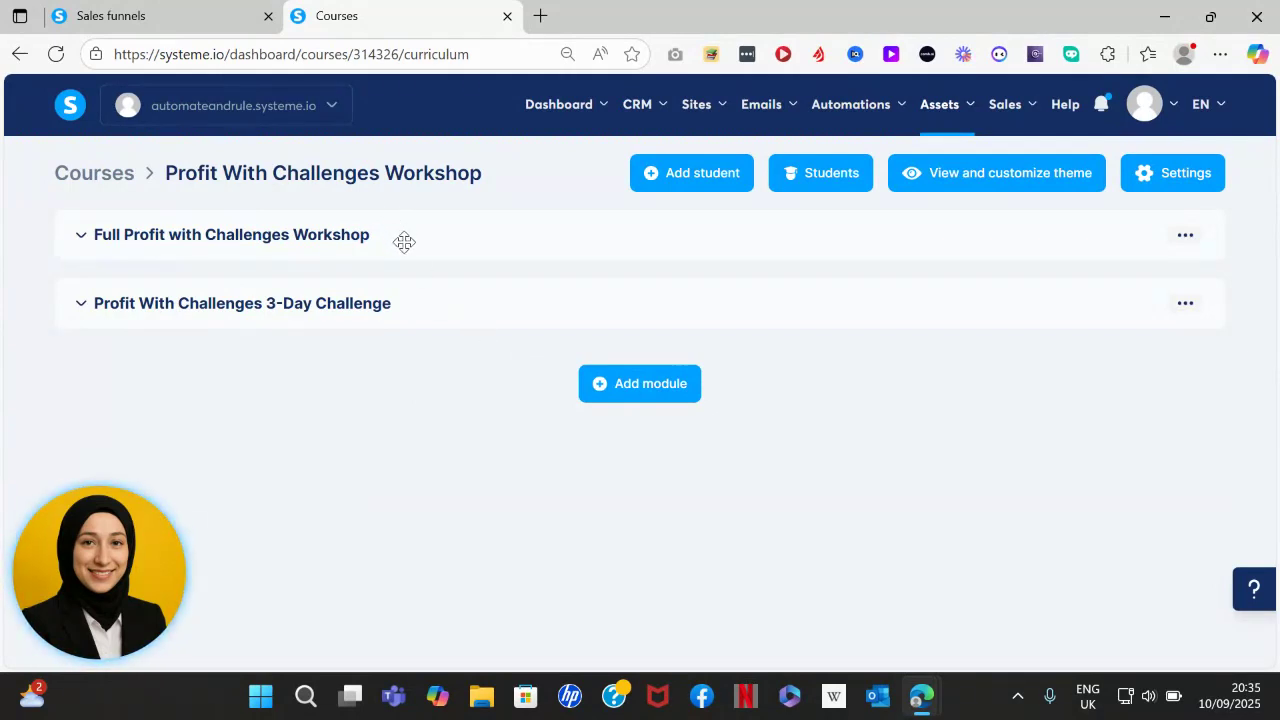
- In the workshop course's 3-Day Challenge module, save the Day 1 lecture settings with a delay of 0
click(345, 240)
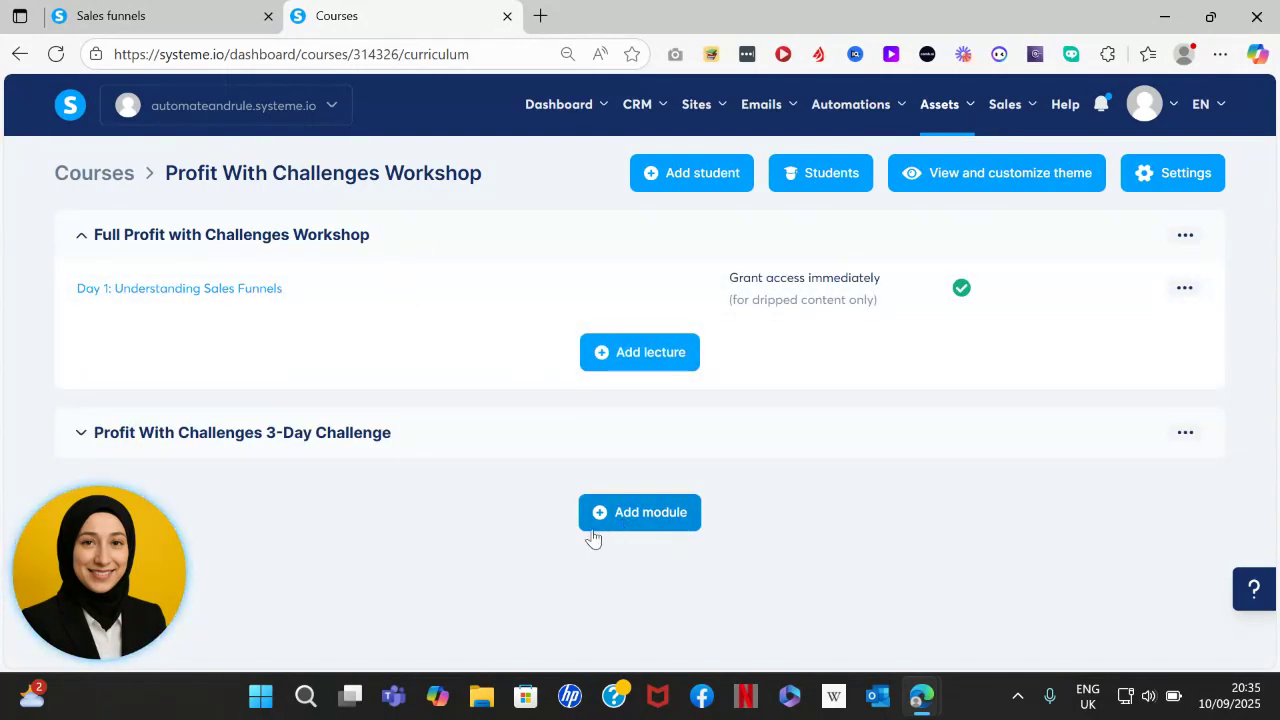
click(349, 437)
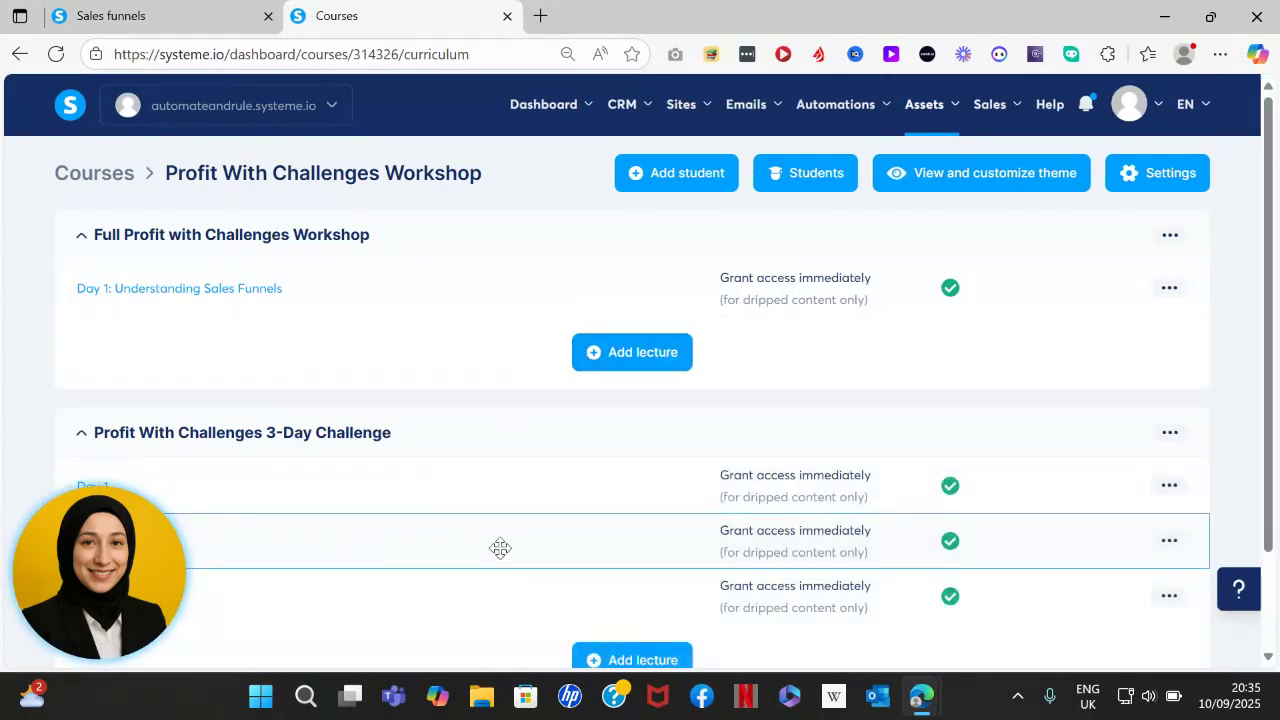
scroll(500, 546, down, 2)
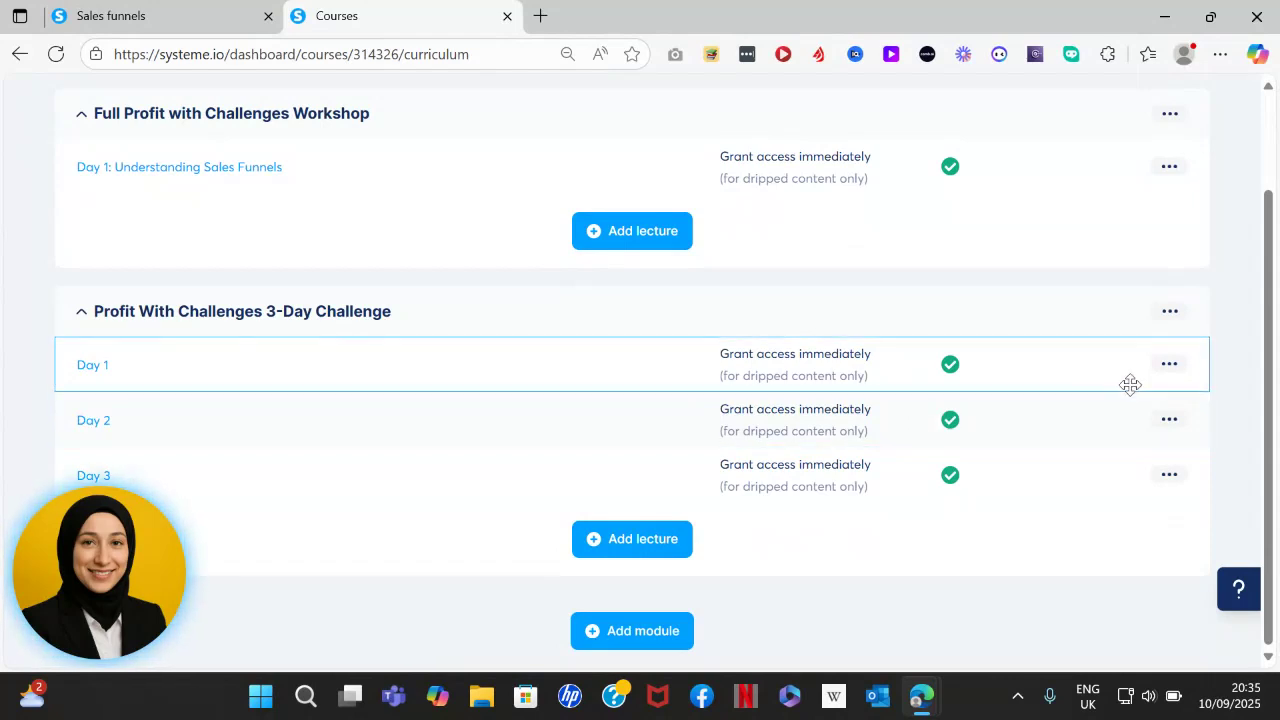
click(1178, 368)
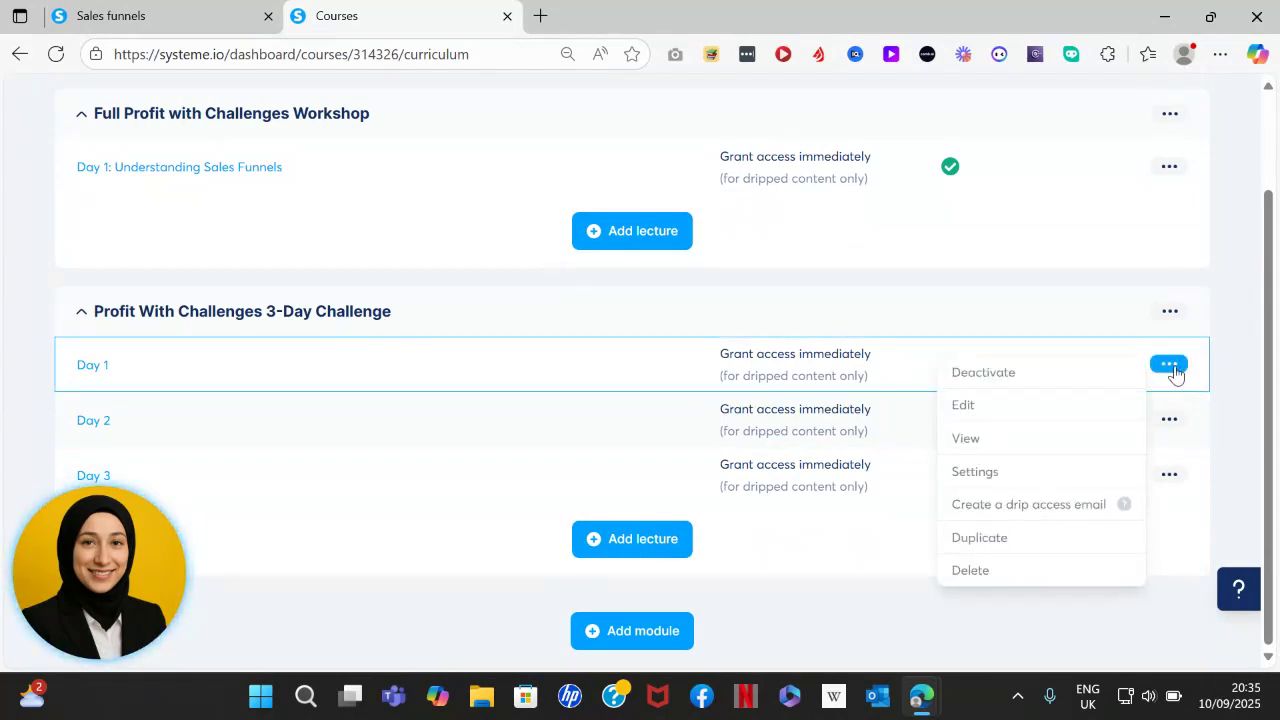
click(991, 478)
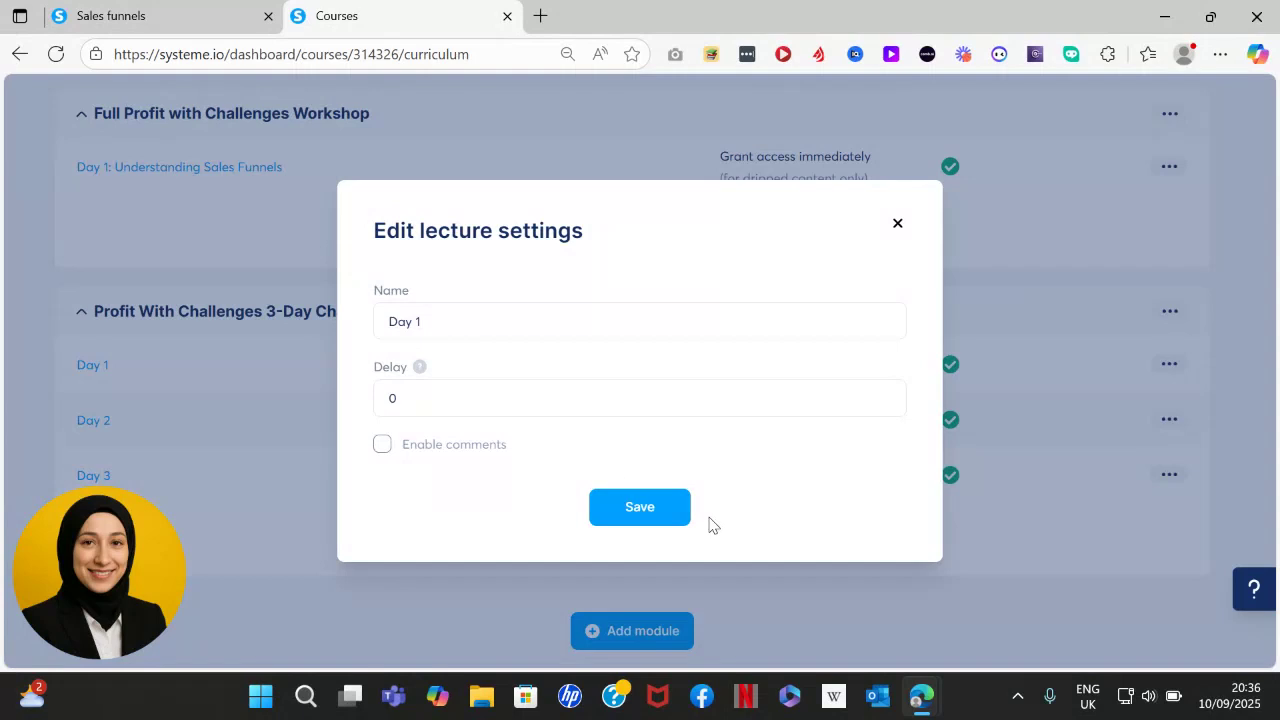
click(664, 510)
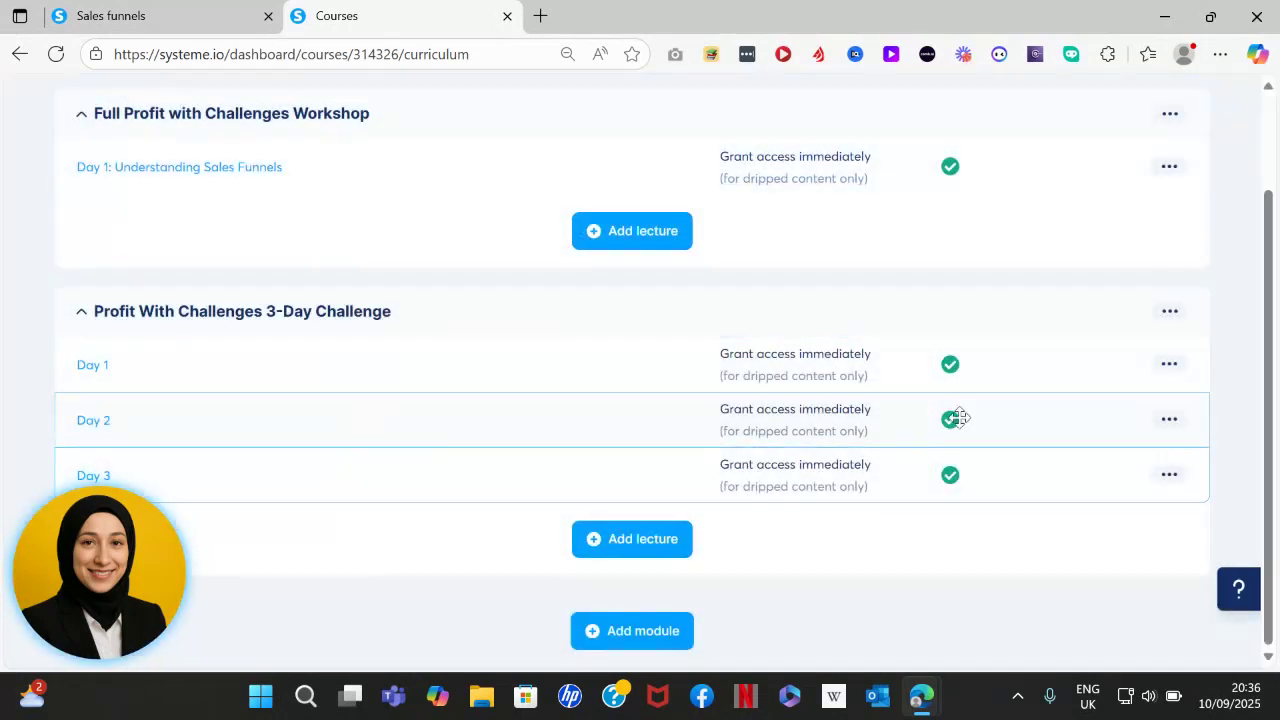
- Set the Day 2 lecture's drip delay to 2 days and save its settings
click(1169, 422)
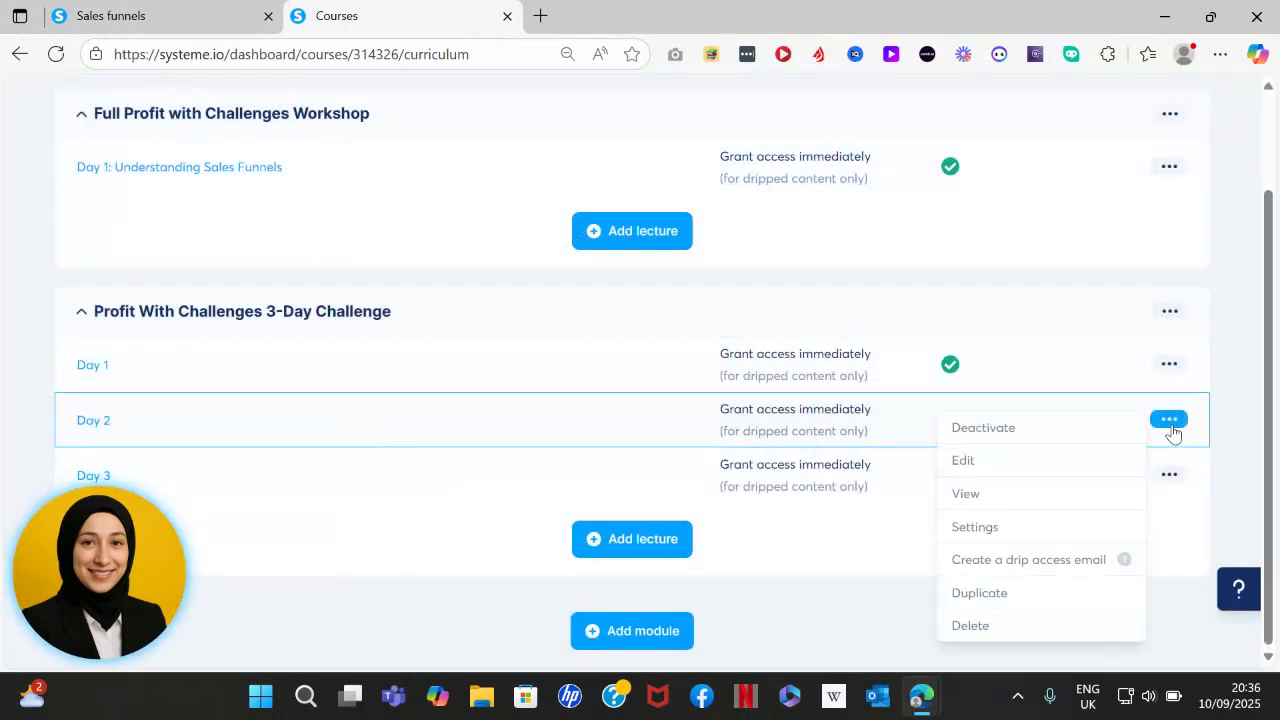
click(1041, 530)
click(573, 399)
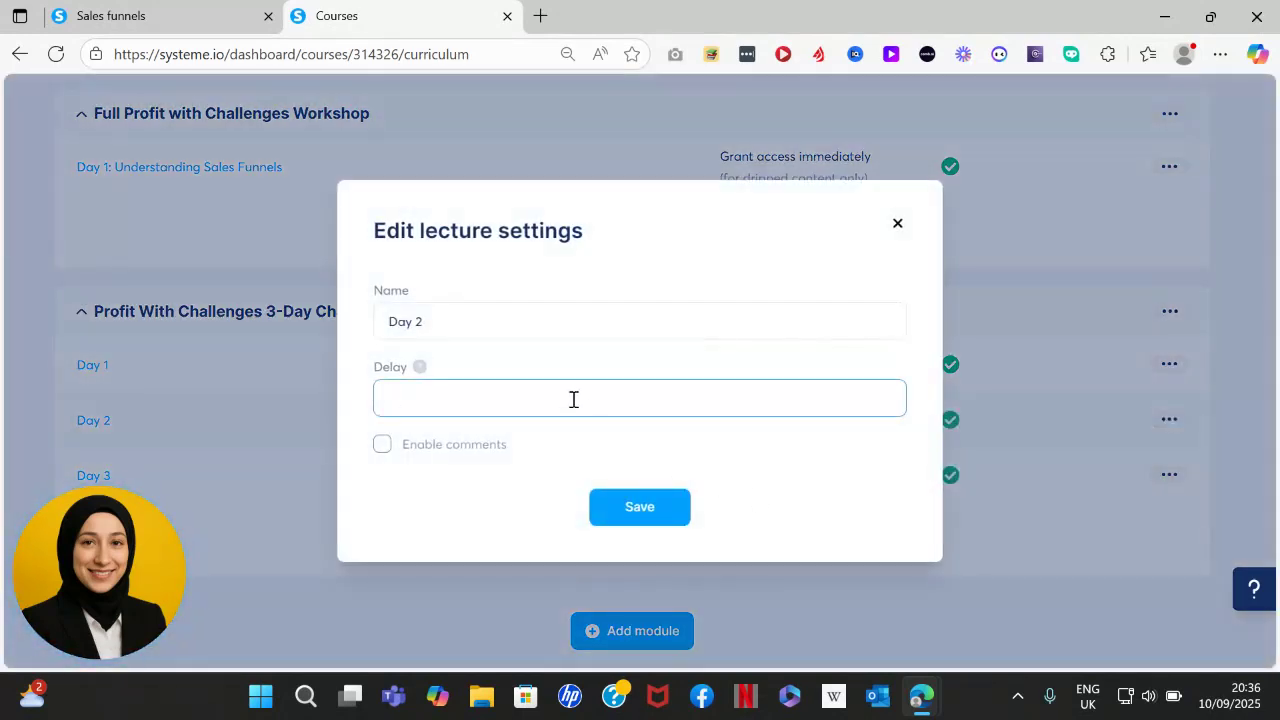
click(640, 508)
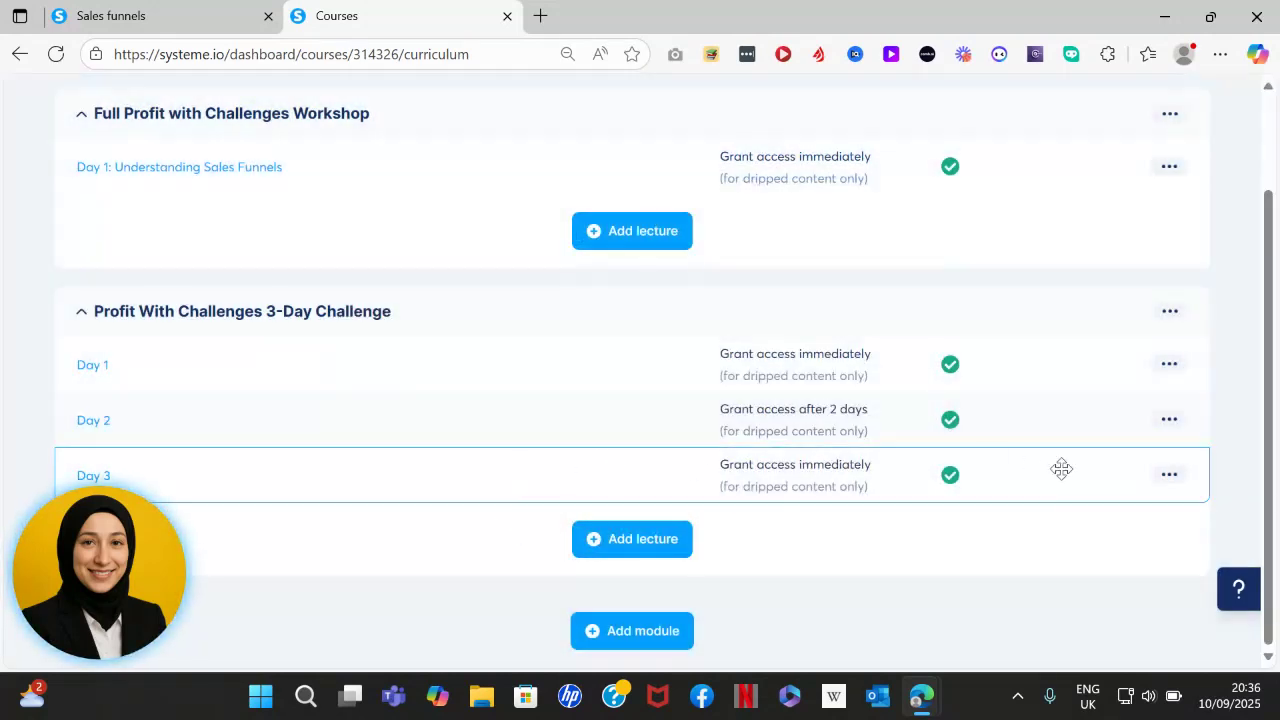
- Set the Day 3 lecture's drip delay to 4 days and save its settings
click(1170, 476)
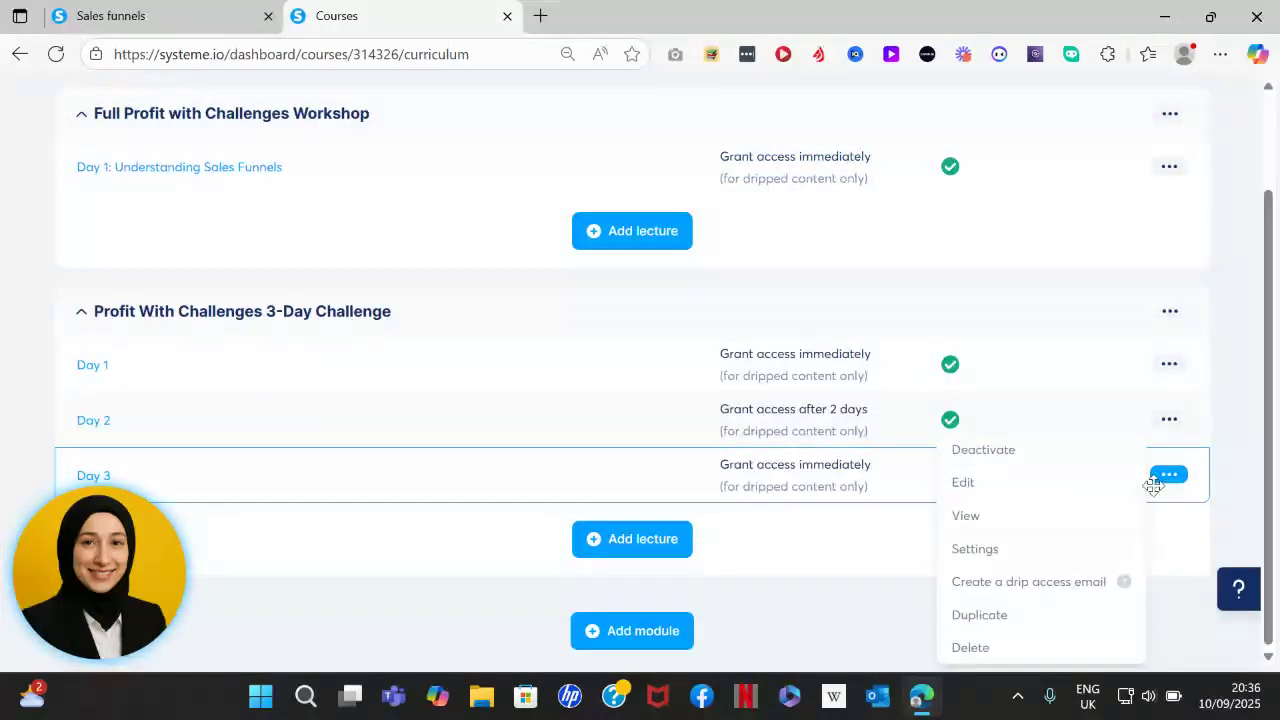
click(1033, 551)
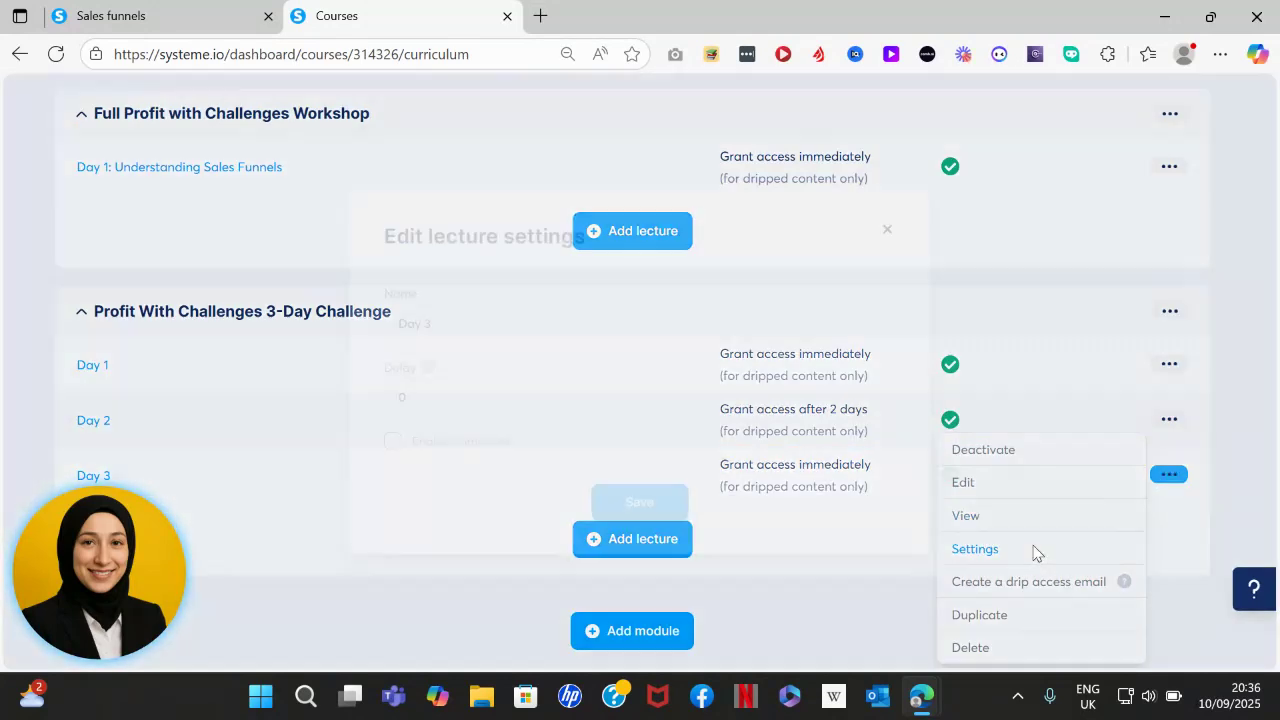
click(597, 402)
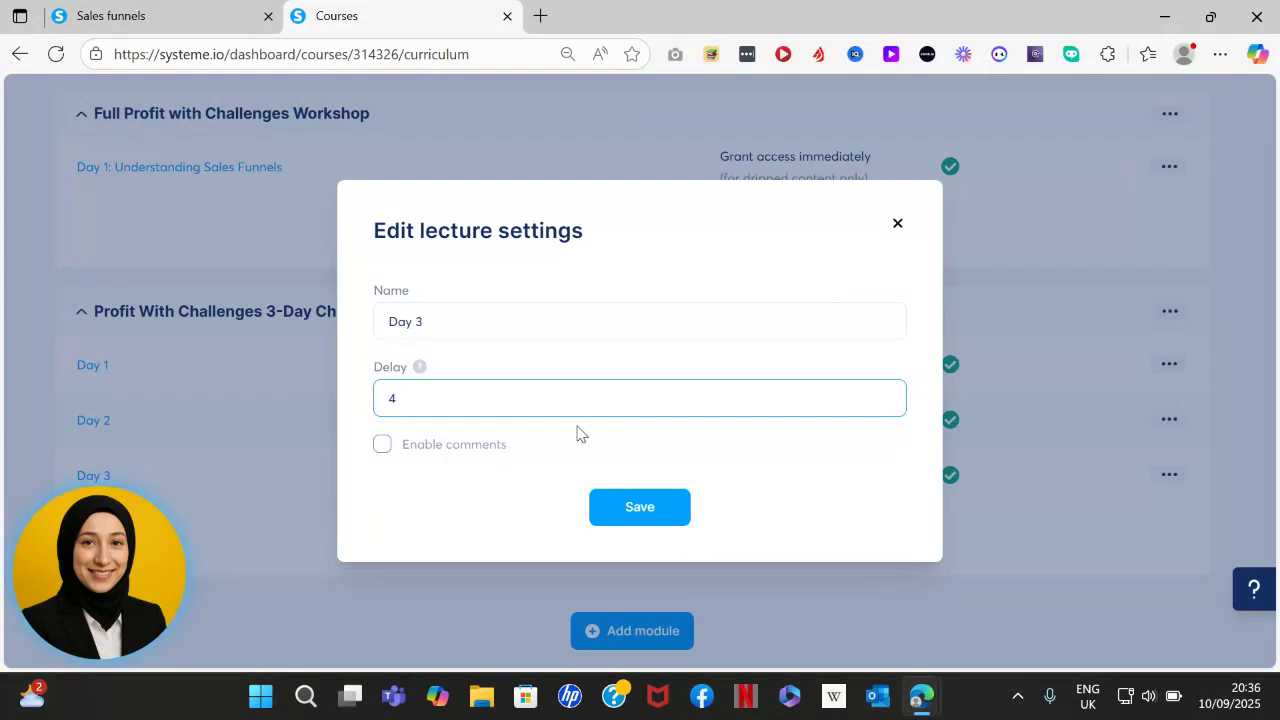
click(639, 510)
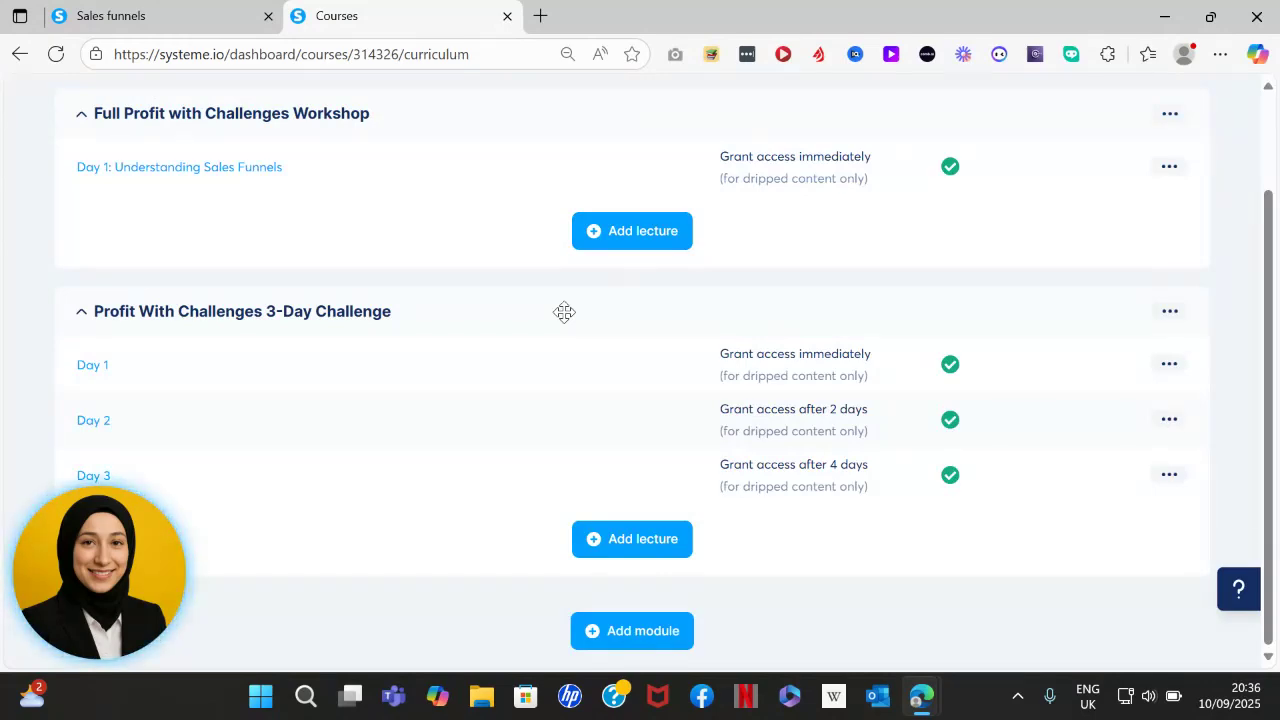
- Create a drip access email for the Day 2 lecture with the subject "Day 2 Content is NOW AVAILABLE!"
click(200, 10)
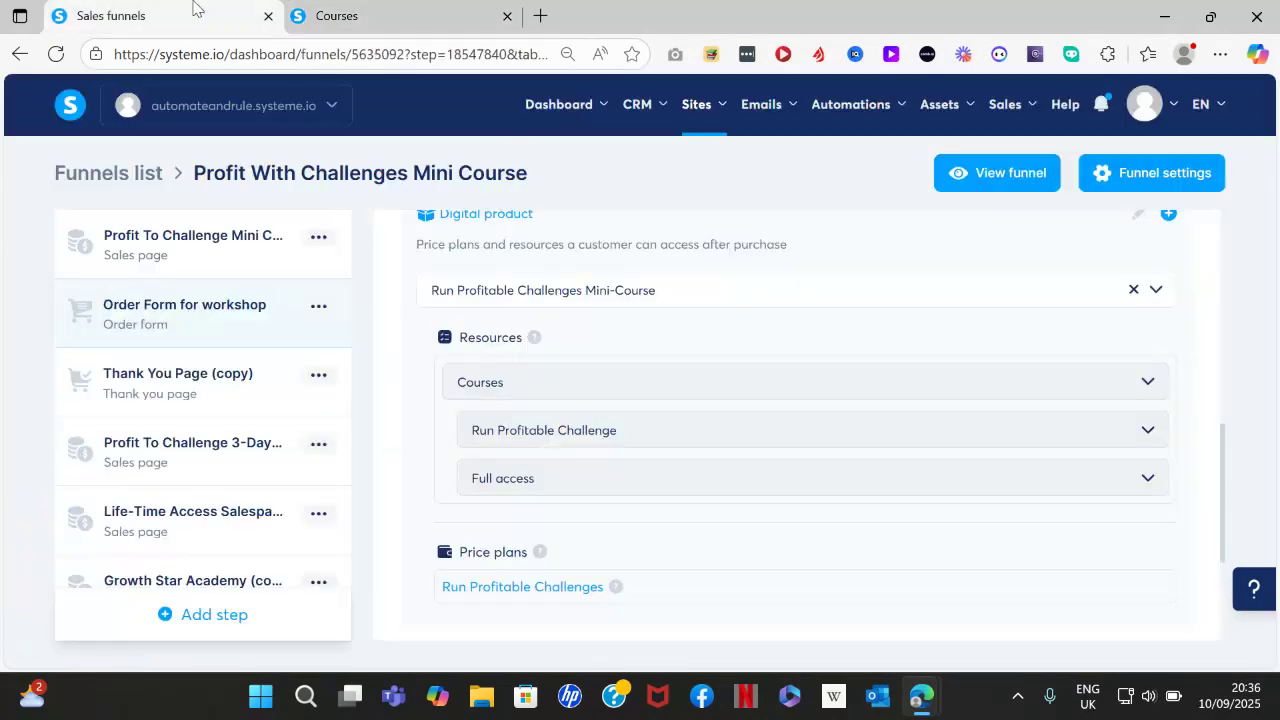
click(432, 12)
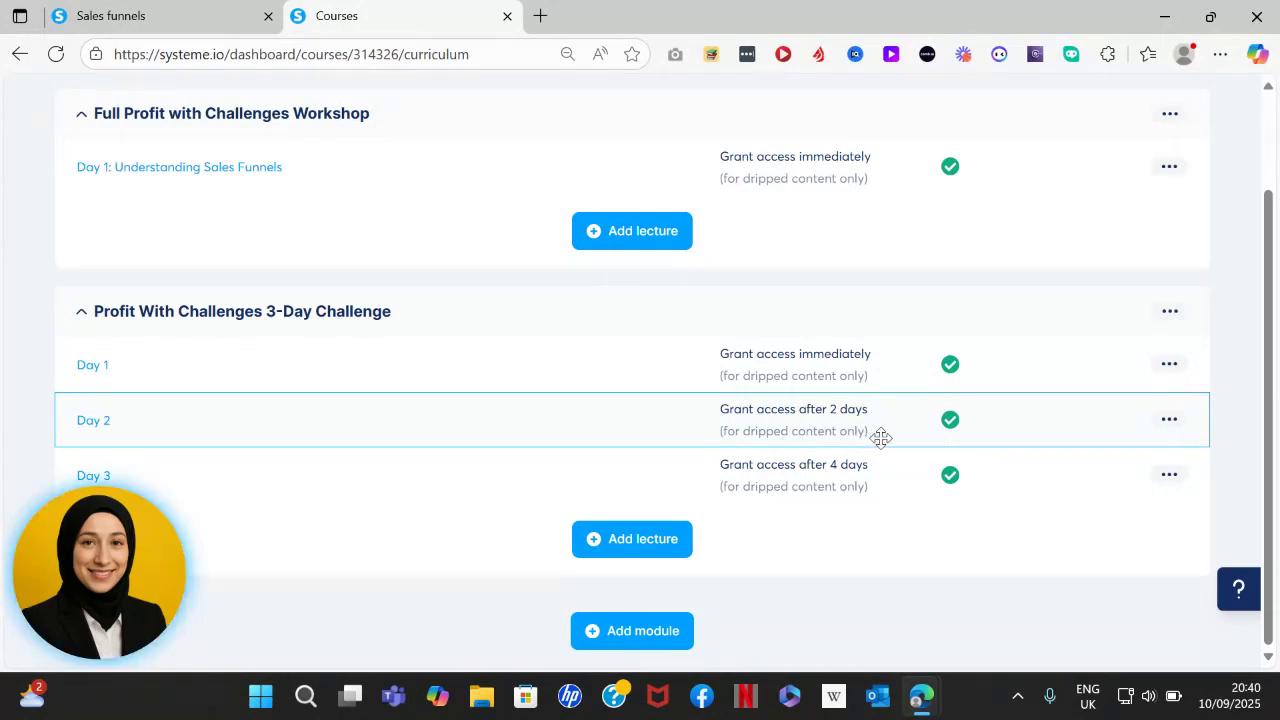
click(1176, 427)
click(1176, 427)
click(1176, 430)
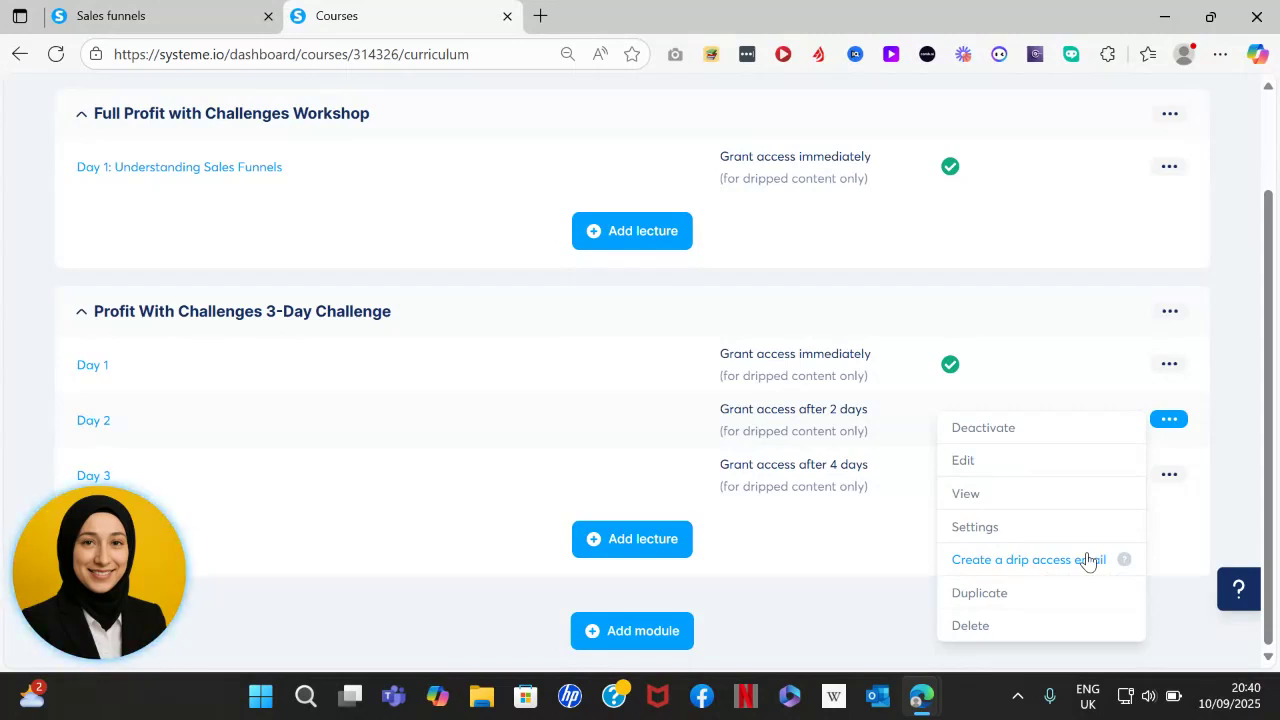
click(1088, 560)
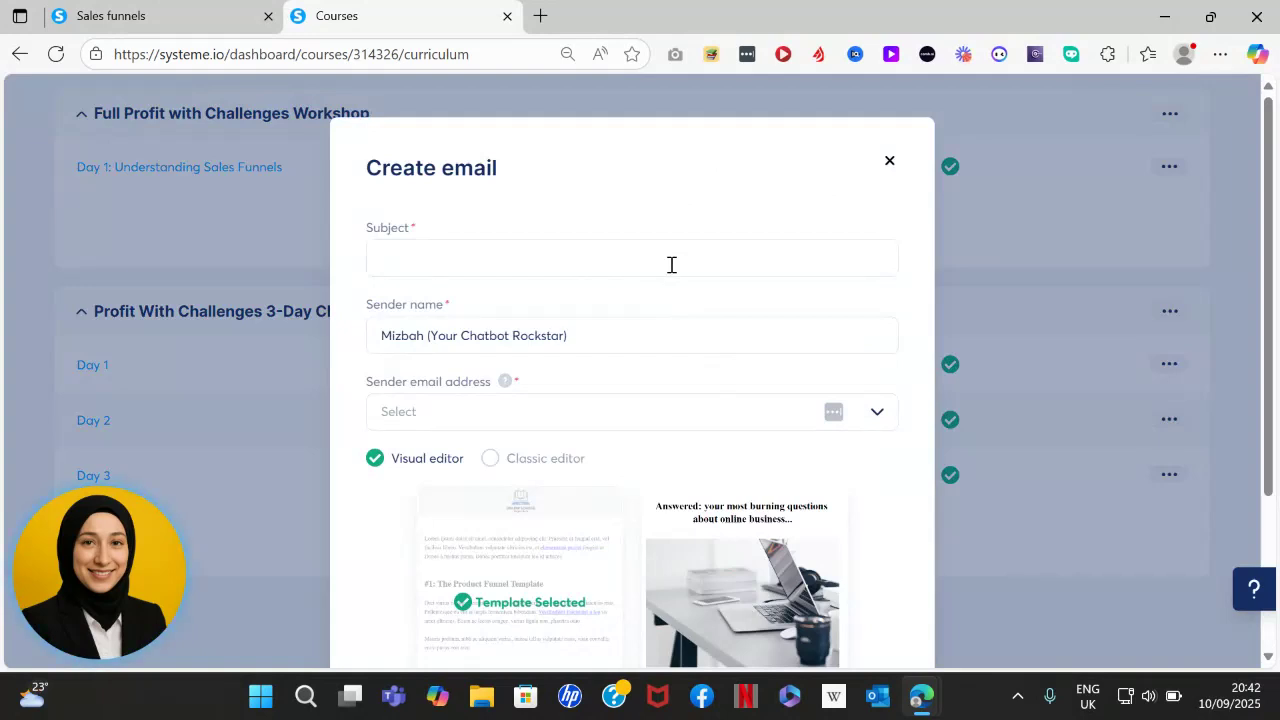
key(Down)
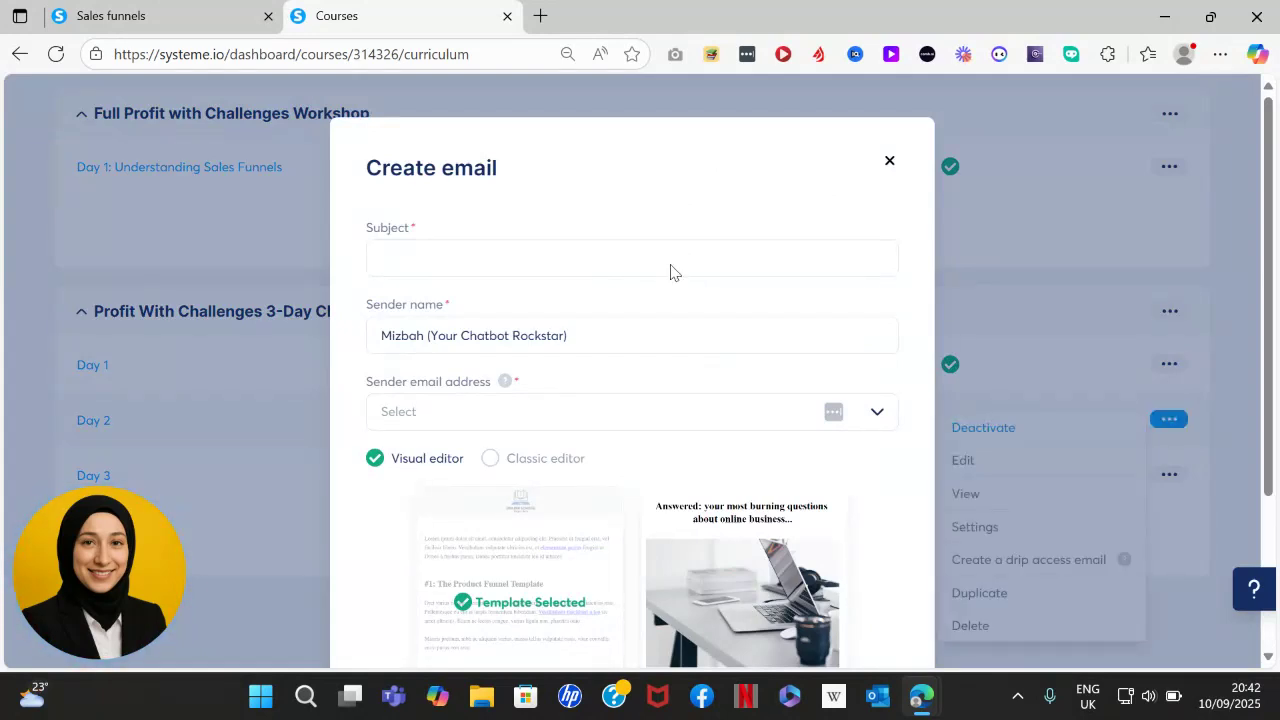
click(570, 264)
text(Day 2 Con)
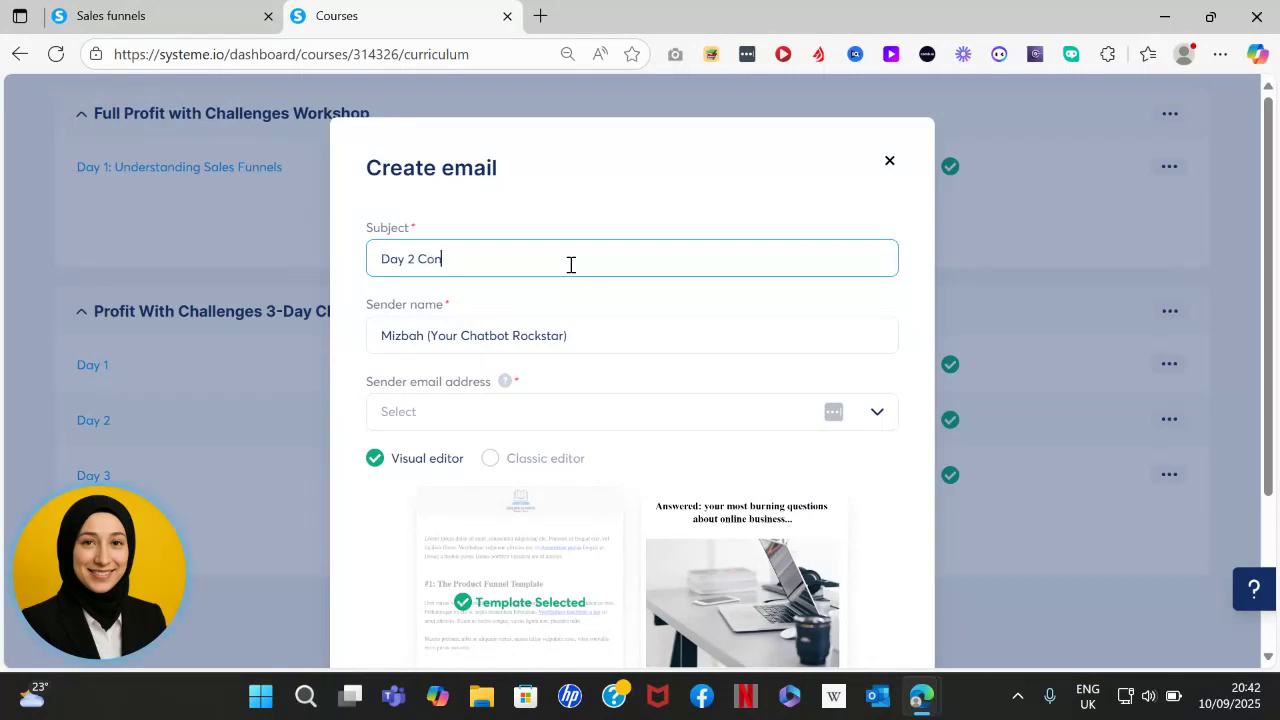
text(tent is NOW AVAILABLE!)
- Shorten the sender name to the first name only and save the email with the Classic editor
drag(634, 331, 434, 334)
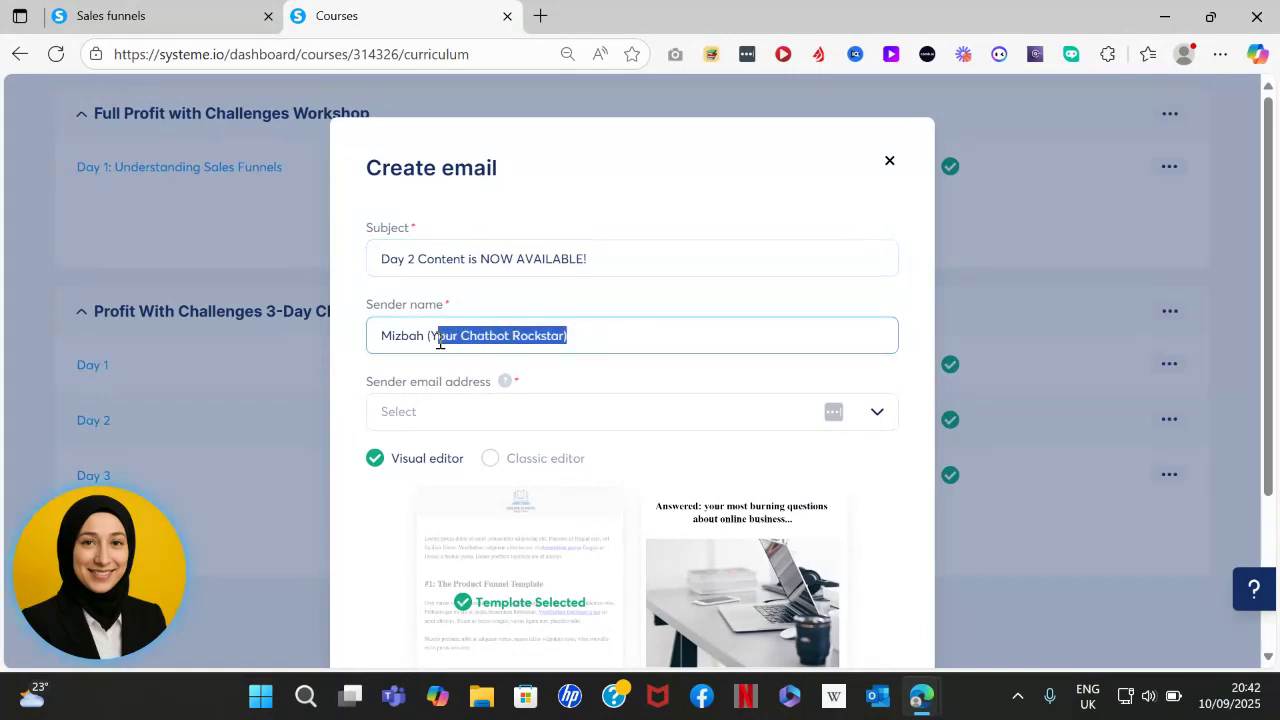
key(BackSpace)
key(BackSpace)
key(BackSpace)
key(BackSpace)
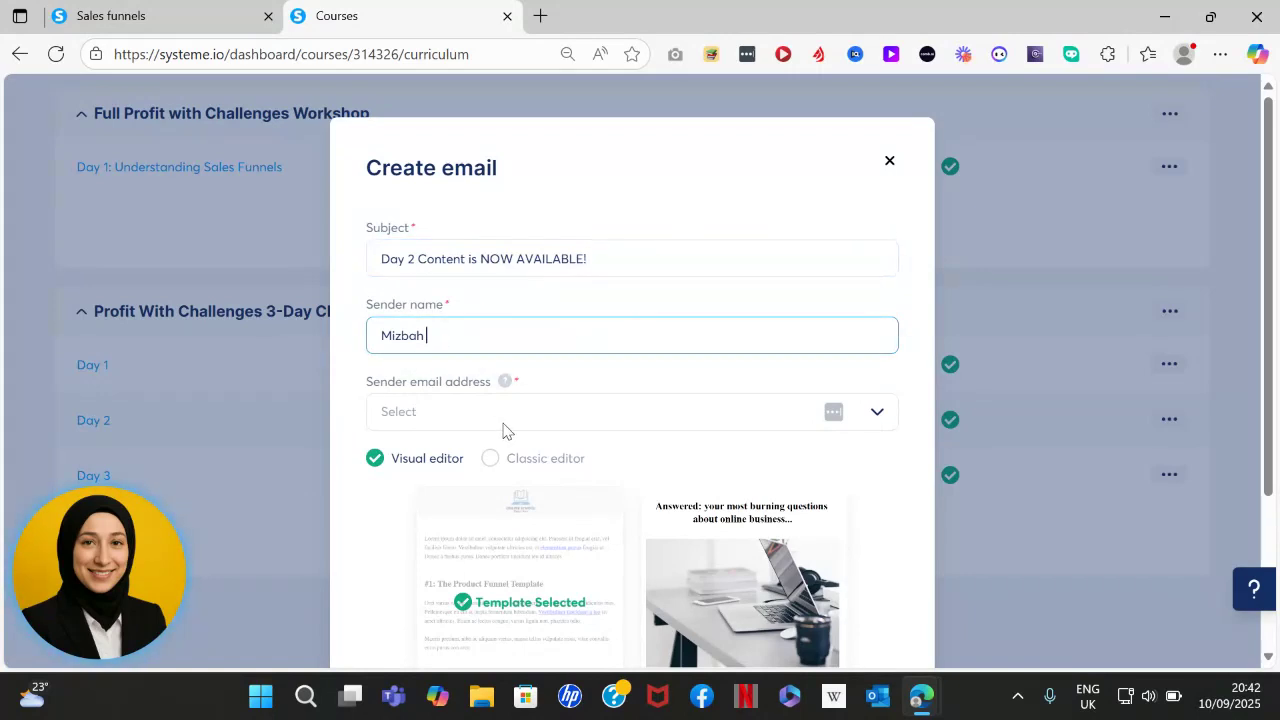
click(494, 462)
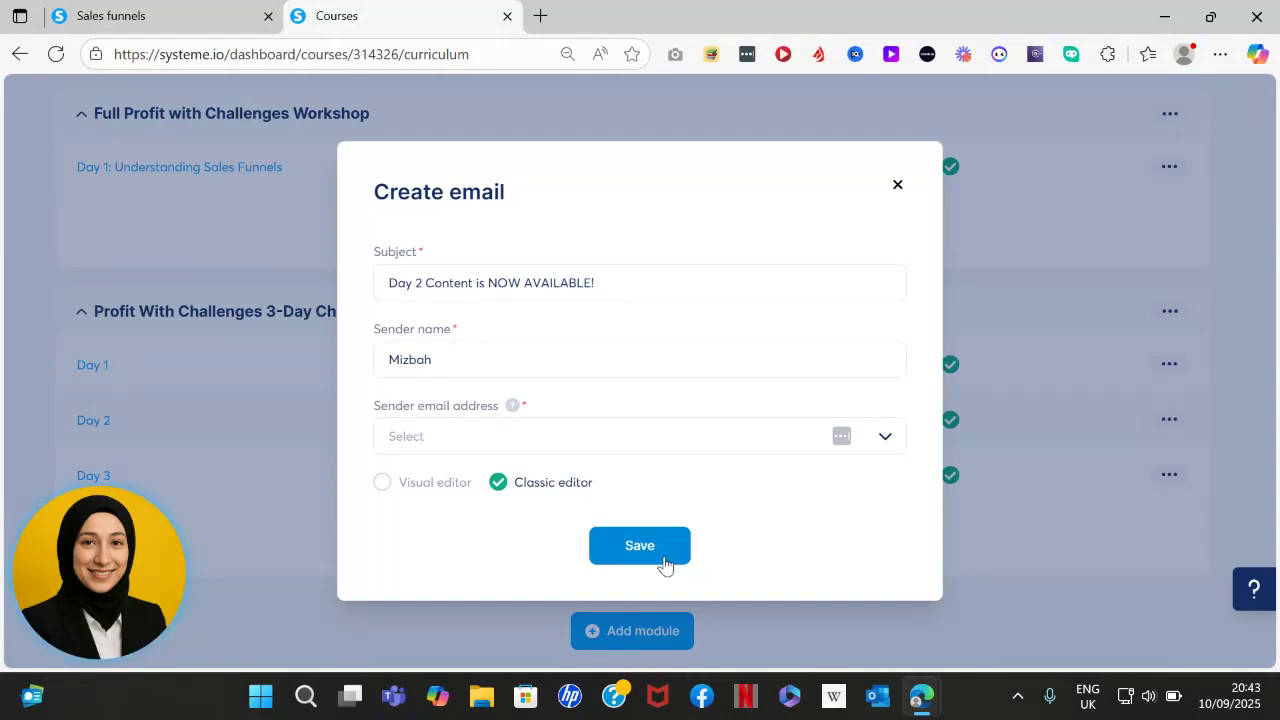
click(640, 546)
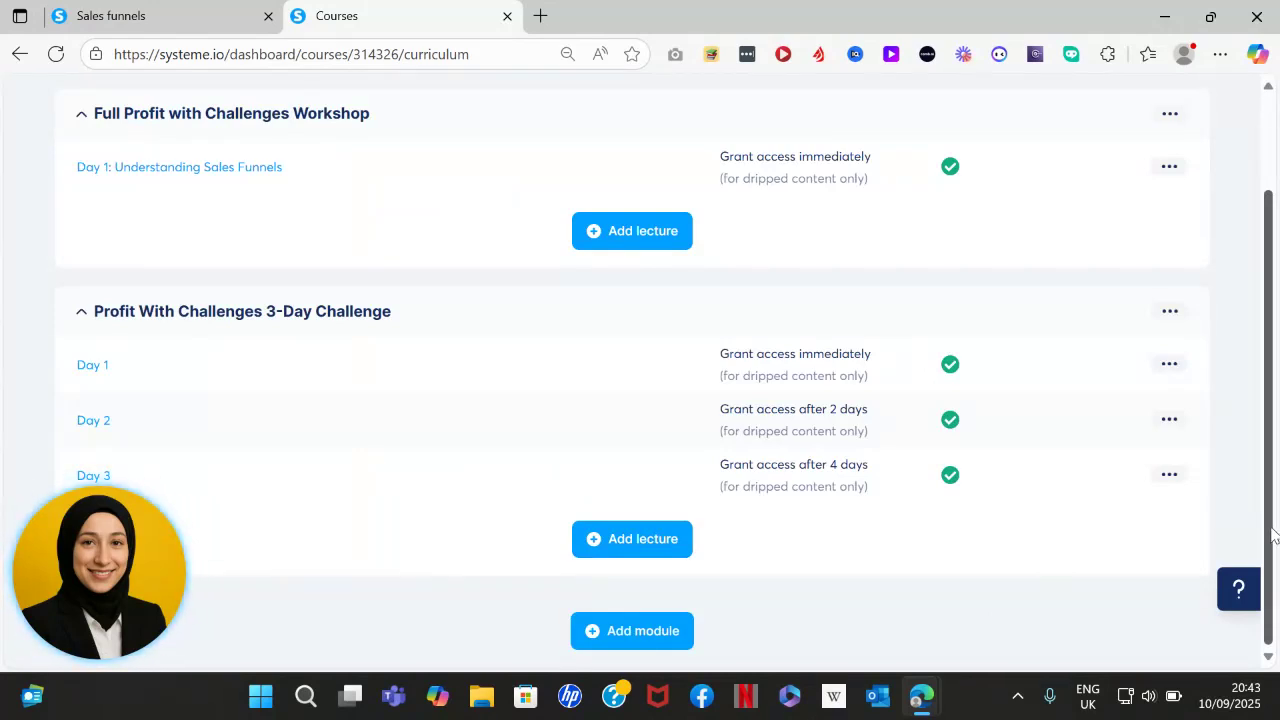
drag(1274, 536, 1278, 427)
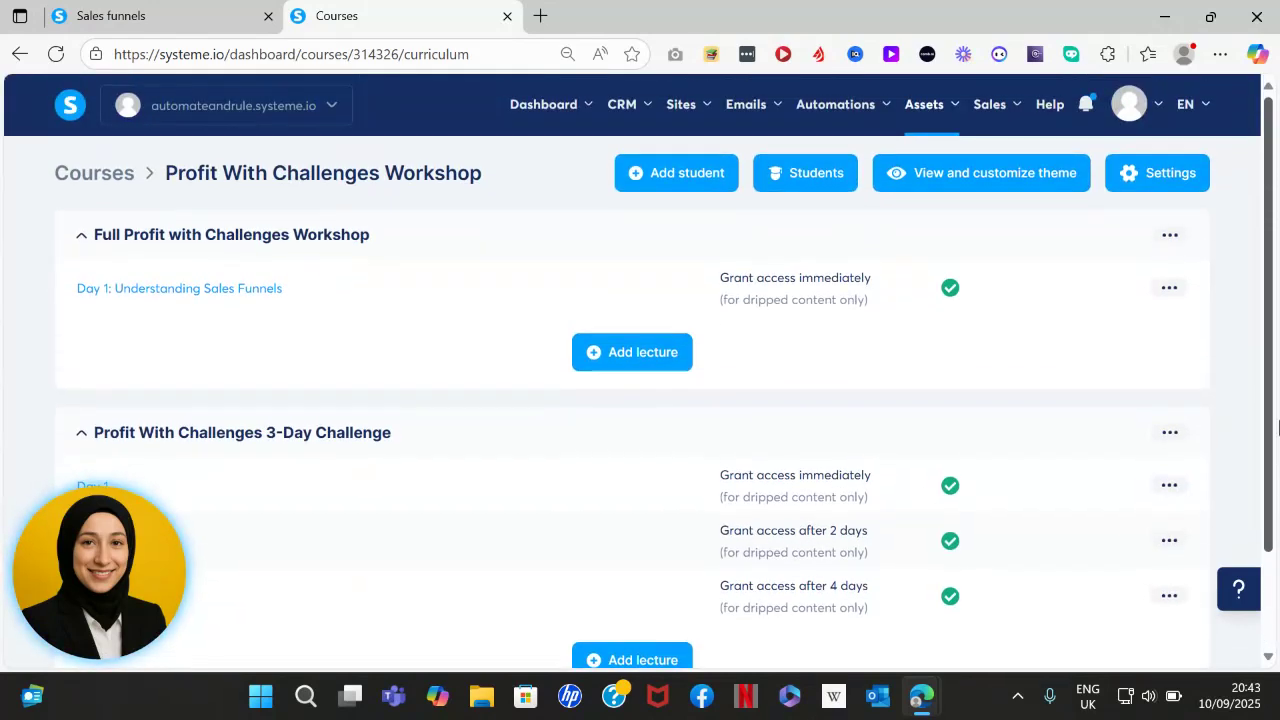